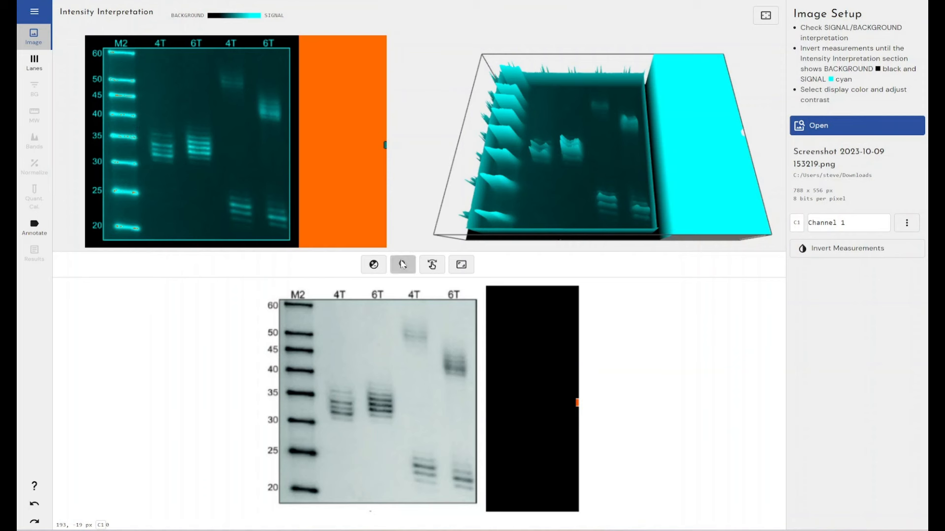
- Magnify the 45 and 40 marker bands to inspect their saturated pixels, and restore the full image view
left_click(403, 264)
left_click_drag(279, 341, 321, 378)
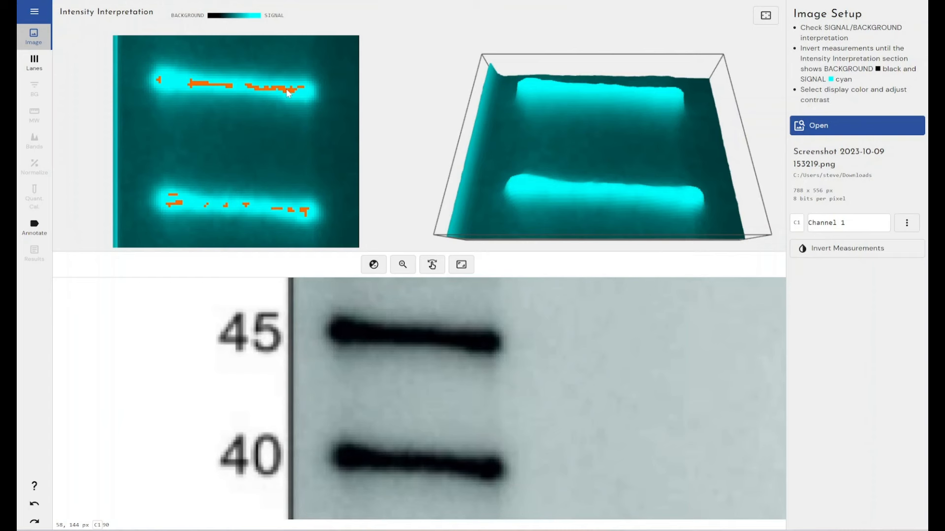
left_click(461, 265)
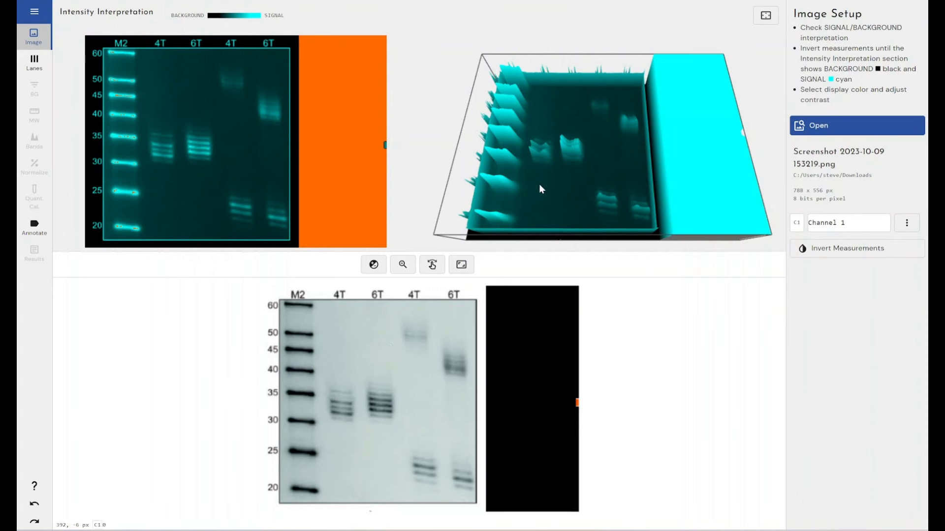
- Examine the 3D intensity plot of the gel from different angles at full-screen size, and return to the image setup
left_click_drag(538, 184, 541, 158)
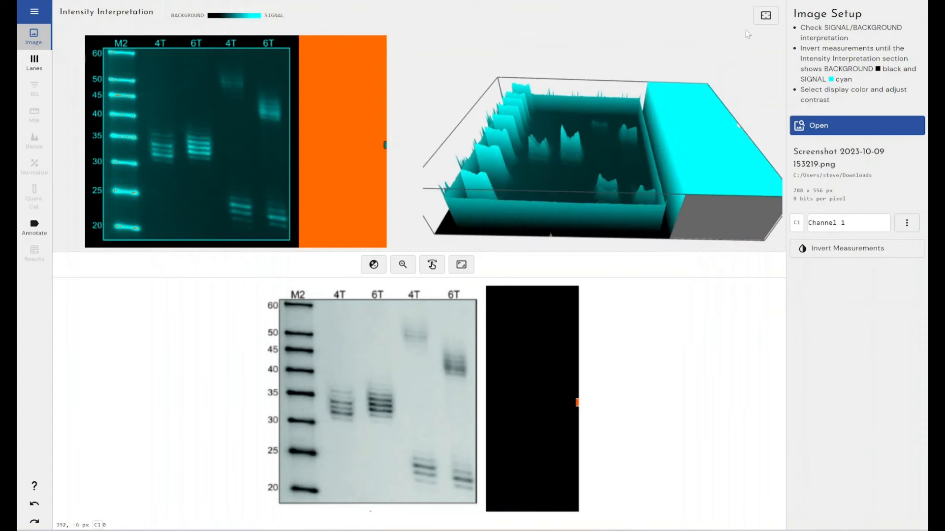
left_click(767, 20)
left_click_drag(576, 234, 574, 259)
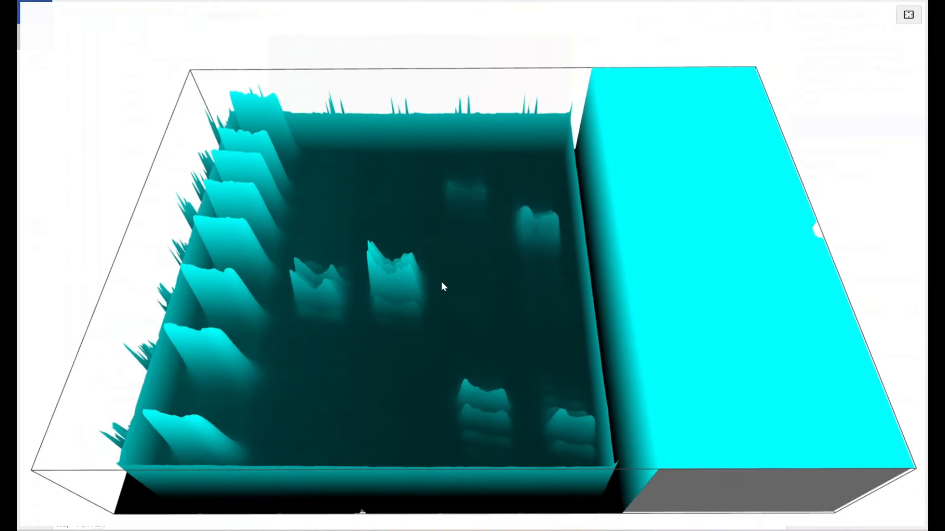
left_click_drag(442, 285, 468, 314)
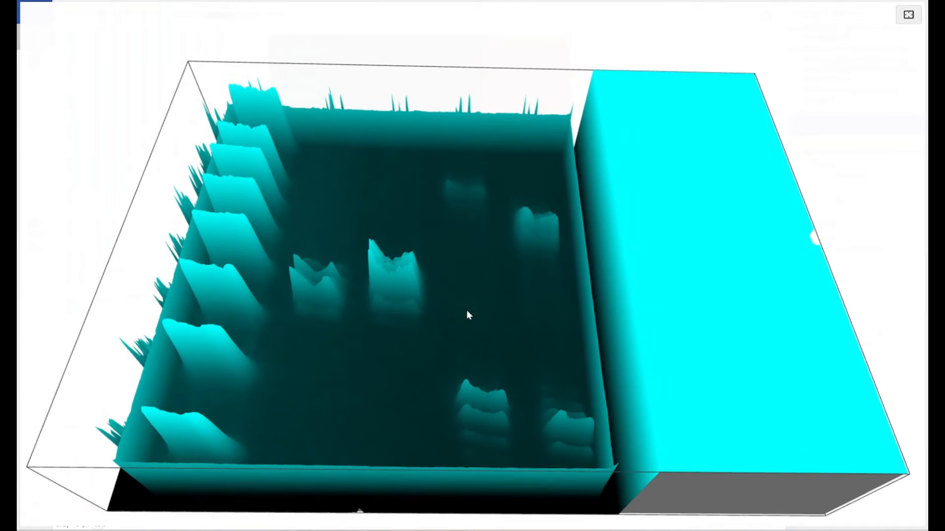
left_click(907, 15)
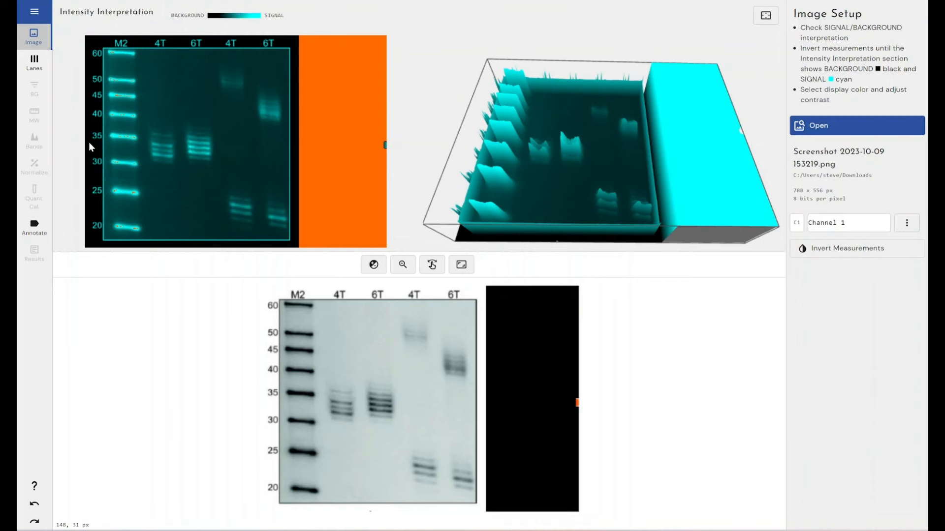
- Create a new box with 5 lanes covering the whole framed gel area, from the M2 marker to the last 6T lane
left_click(33, 62)
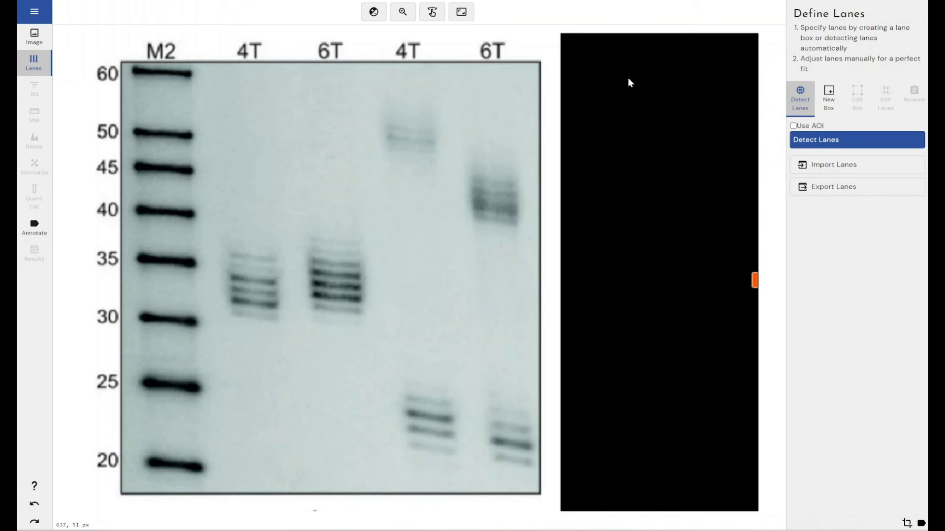
left_click(828, 98)
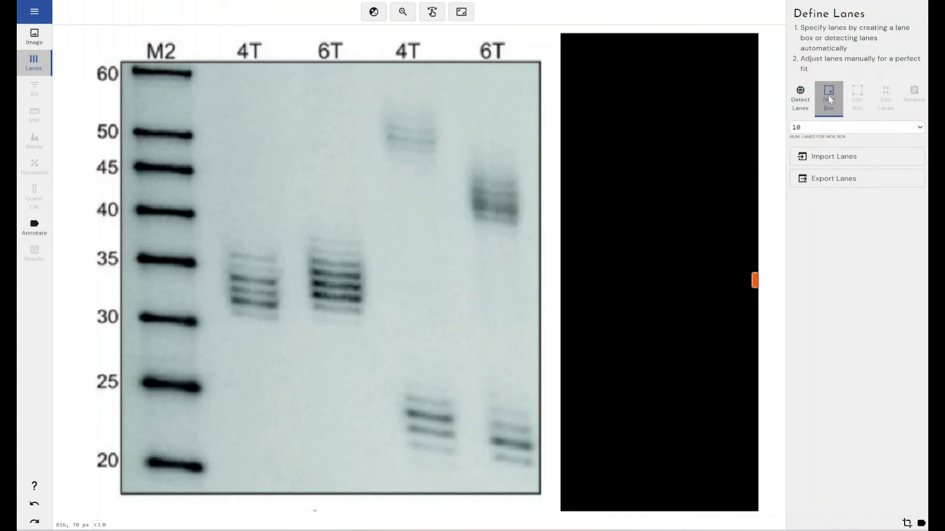
left_click(825, 129)
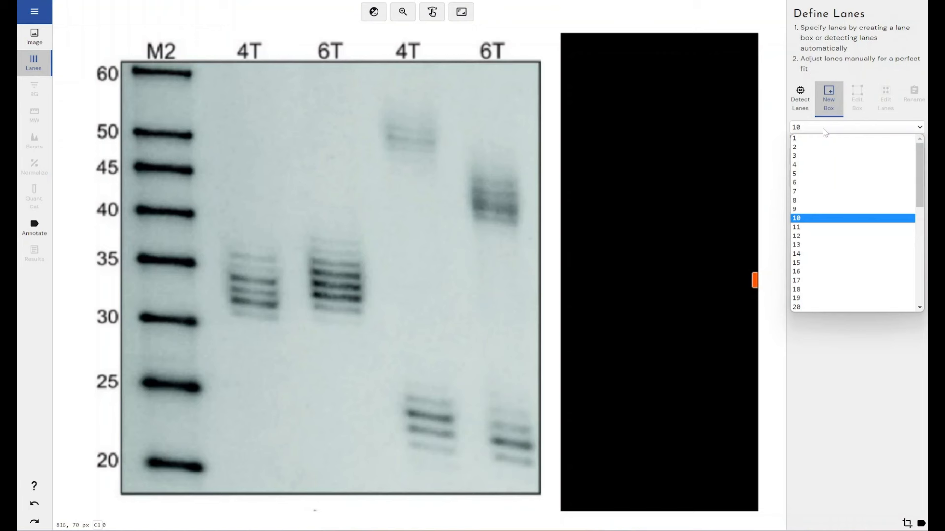
left_click(817, 173)
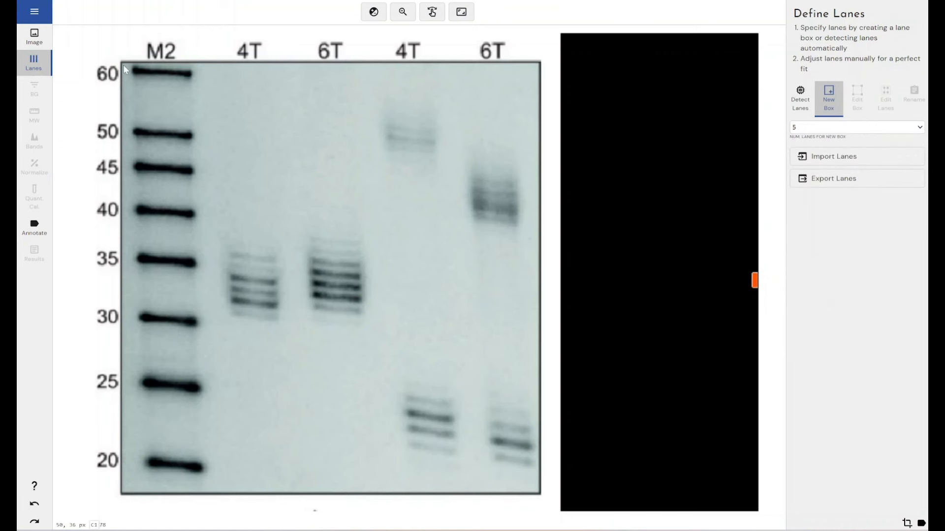
left_click_drag(123, 65, 539, 497)
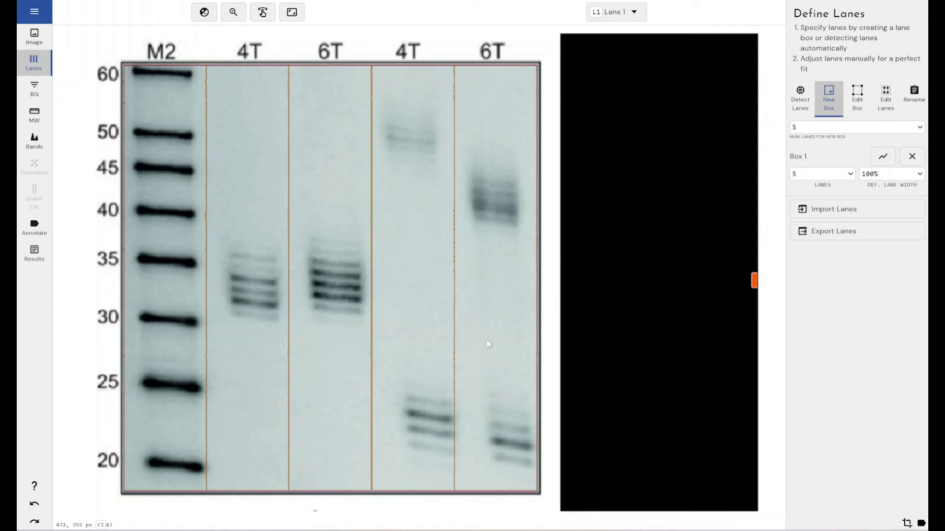
- Edit the fifth lane so it is narrower and its lower part slants to follow the last 6T bands
left_click(883, 104)
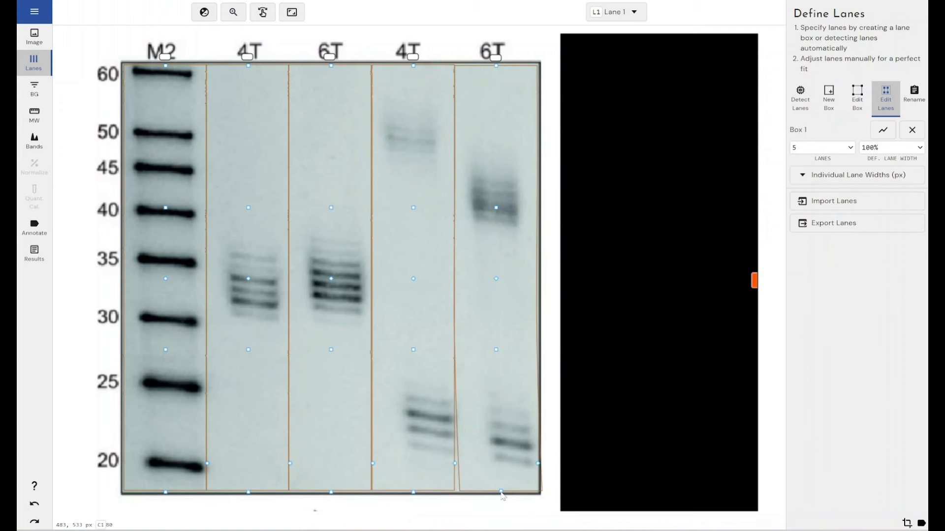
left_click_drag(497, 492, 495, 491)
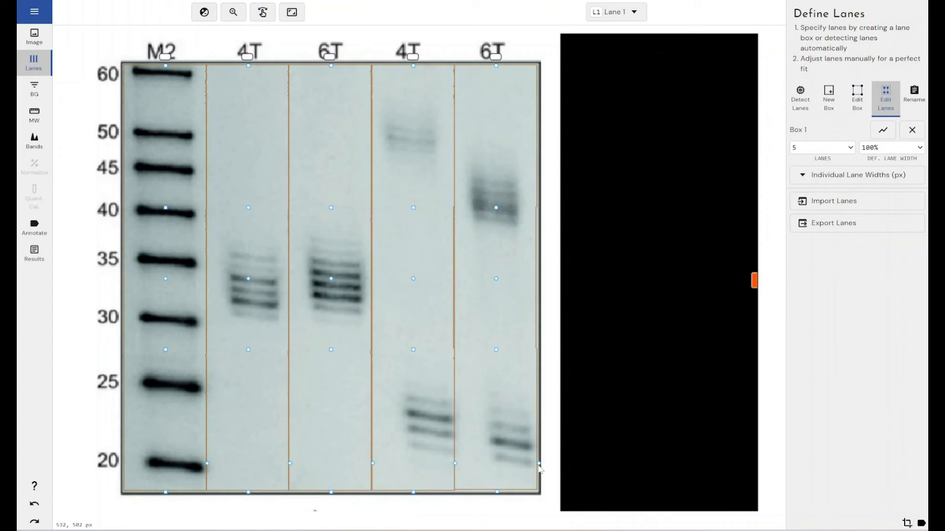
left_click_drag(539, 464, 528, 464)
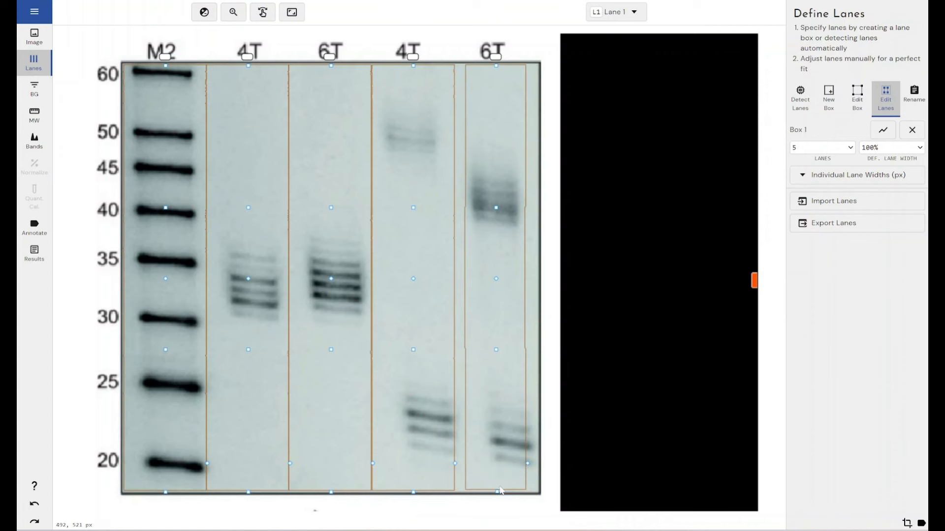
left_click_drag(497, 492, 506, 488)
left_click_drag(495, 350, 505, 350)
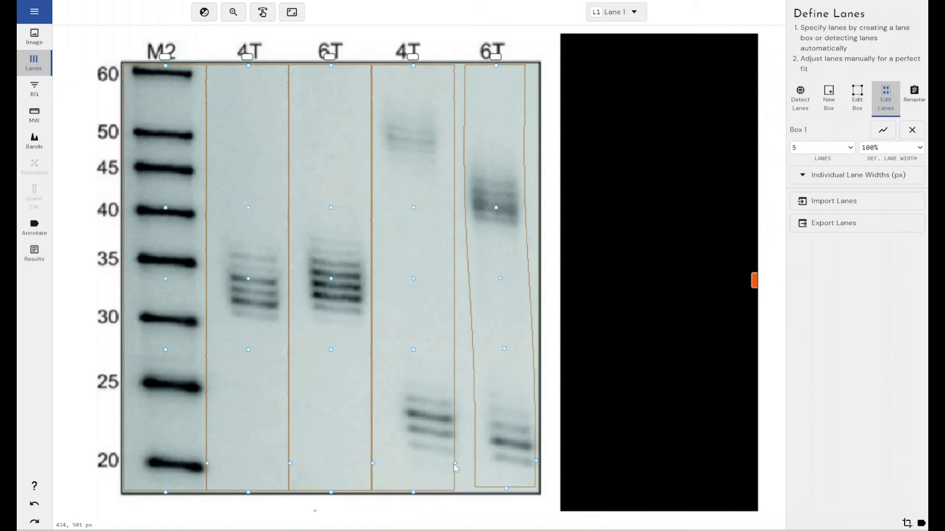
- Narrow the fourth lane and slant its lower part to follow the 4T bands, and widen the fifth lane slightly
left_click_drag(456, 467, 446, 464)
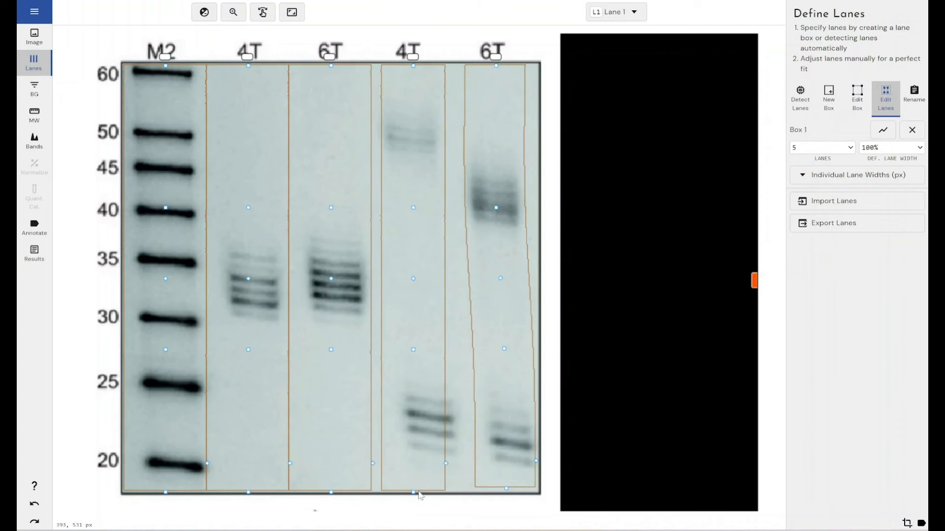
left_click_drag(414, 492, 429, 491)
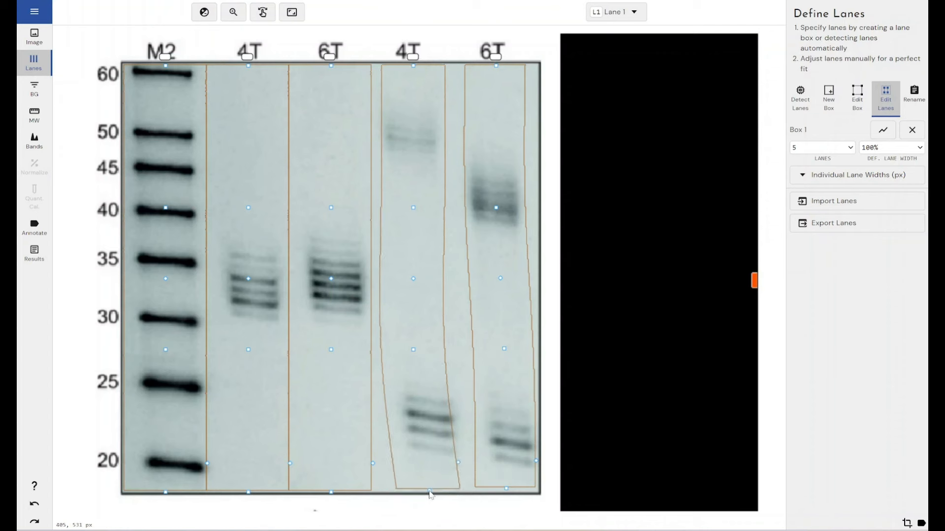
left_click_drag(414, 349, 424, 347)
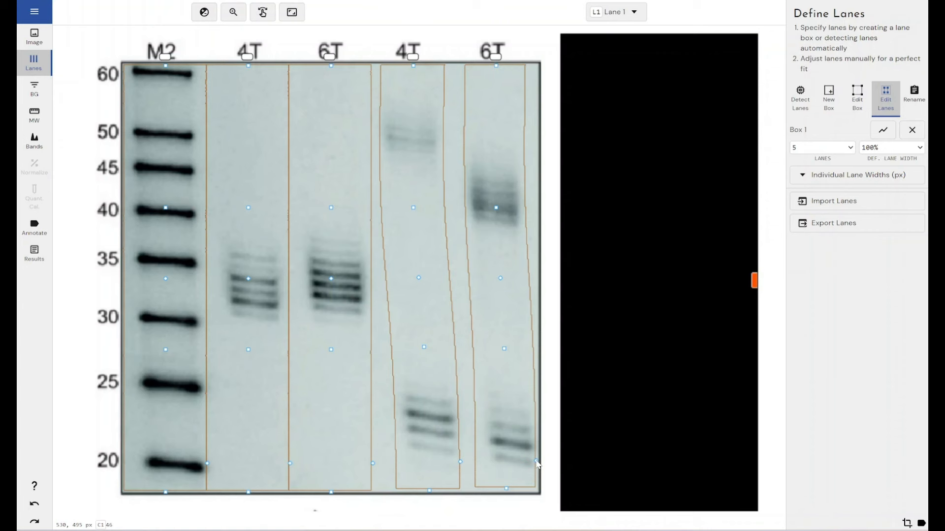
left_click_drag(537, 463, 539, 464)
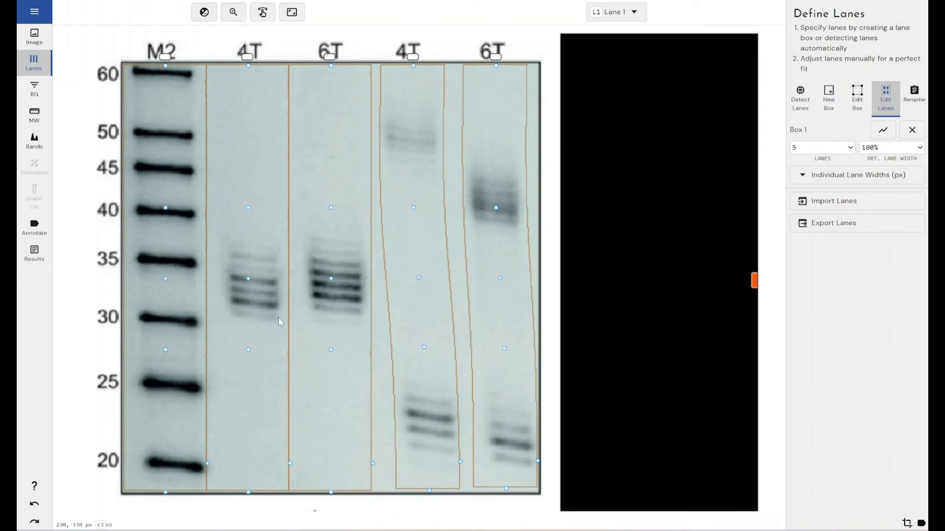
- Show the intensity profile of Lane 2 together with Lane 1 in the background definition
left_click(34, 91)
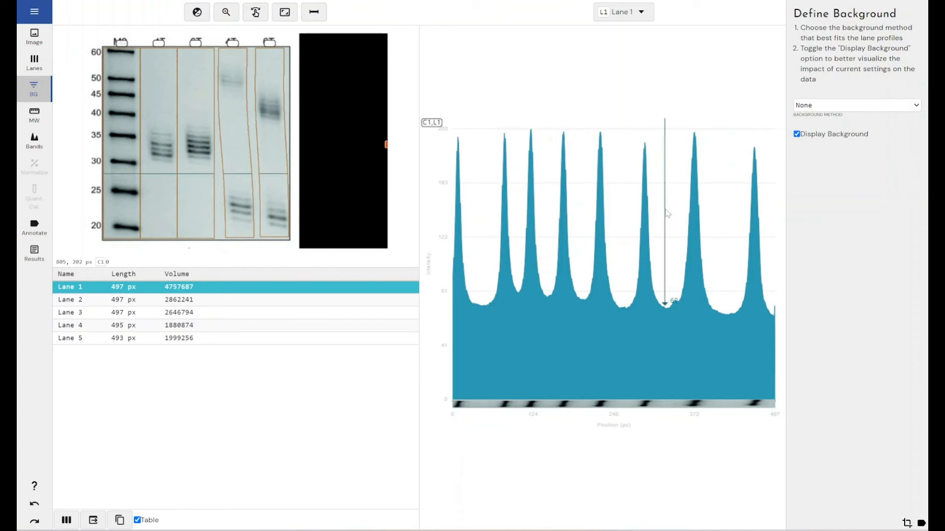
left_click(619, 9)
left_click(610, 77)
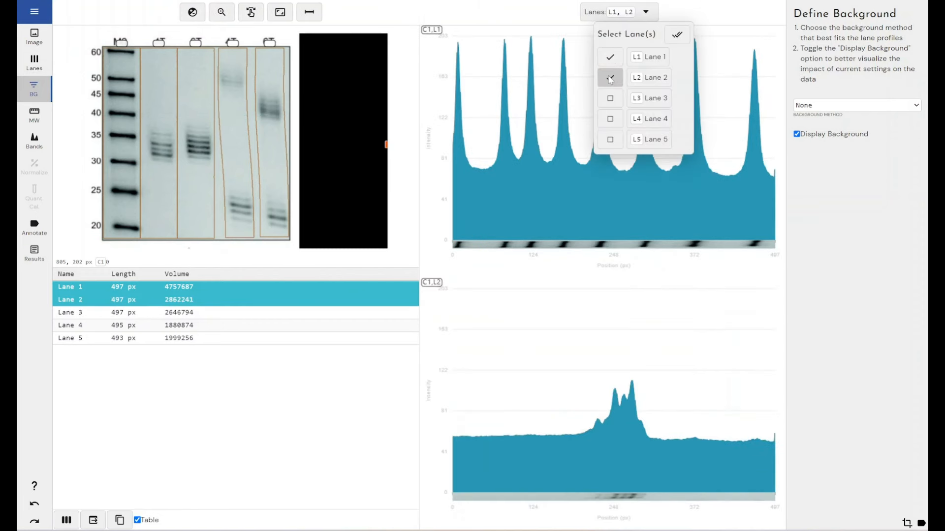
left_click(674, 291)
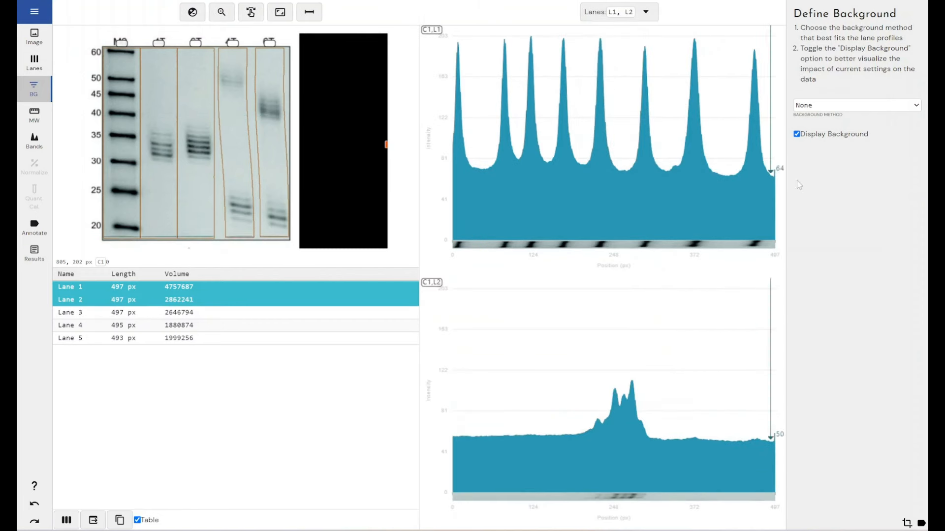
- Apply the Rolling Ball background method with a radius of 28% of lane length
left_click(856, 110)
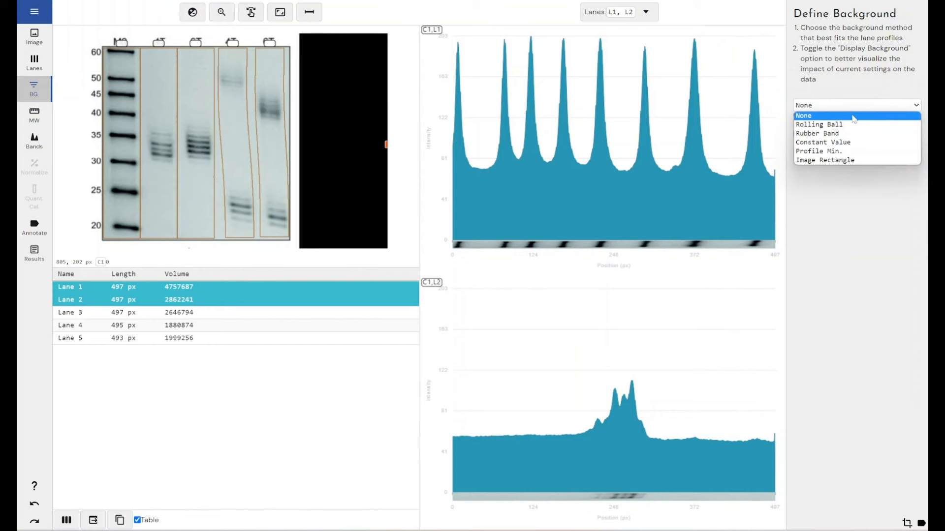
left_click(846, 123)
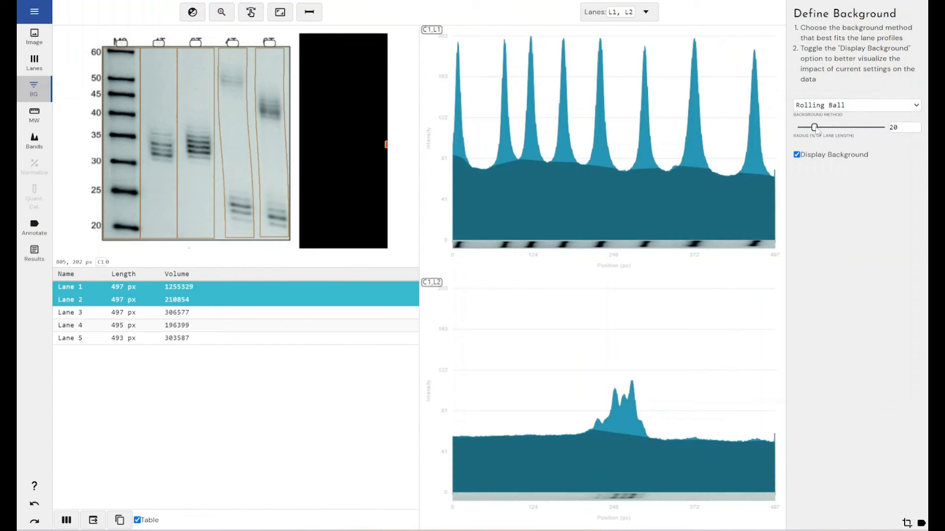
mouse_move(817, 130)
left_mouse_down()
mouse_move(844, 130)
mouse_move(810, 129)
left_mouse_up()
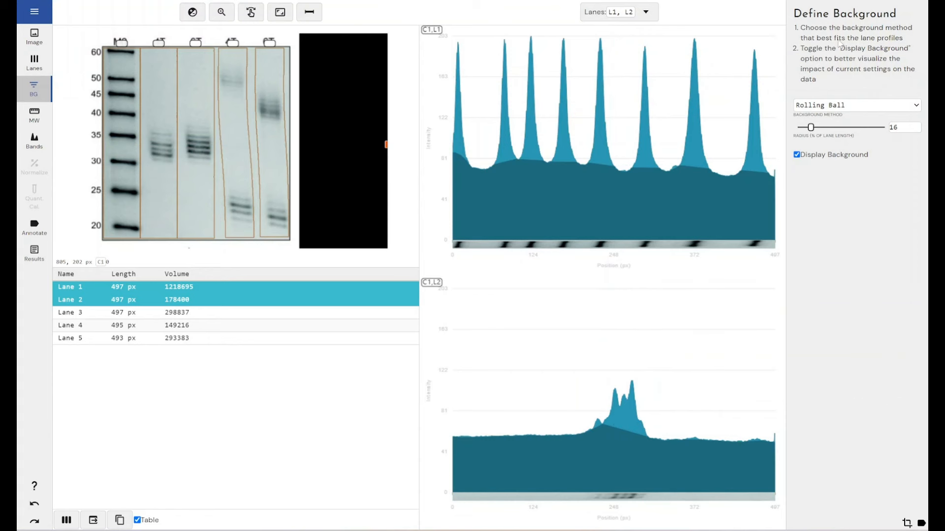
left_click_drag(813, 129, 818, 130)
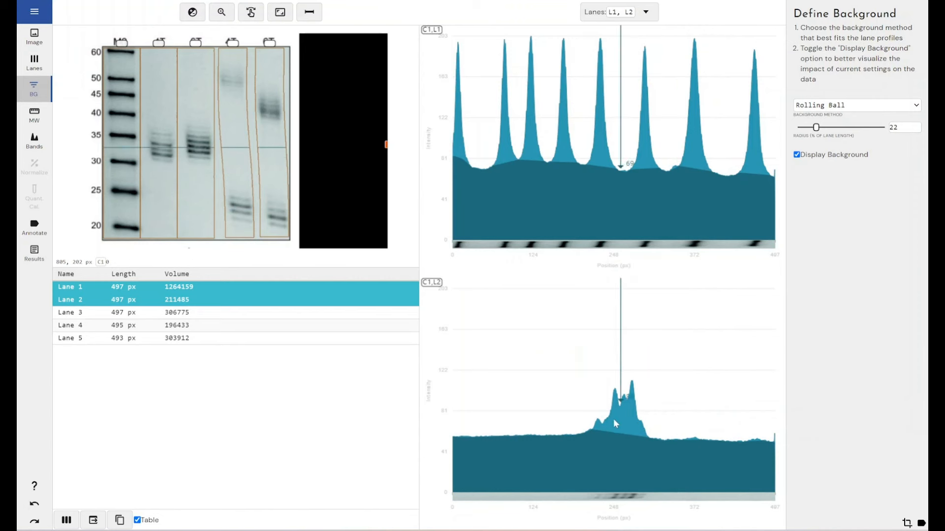
left_click(815, 128)
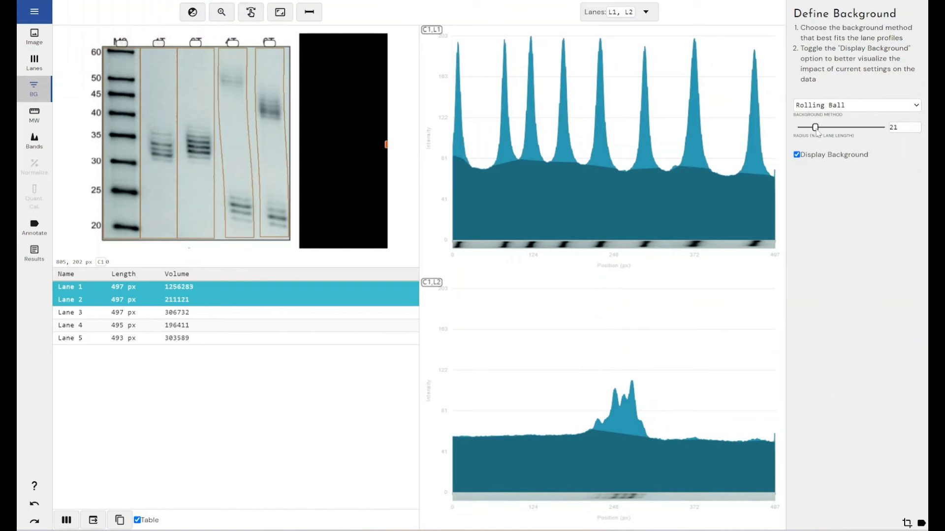
left_click_drag(817, 133, 824, 134)
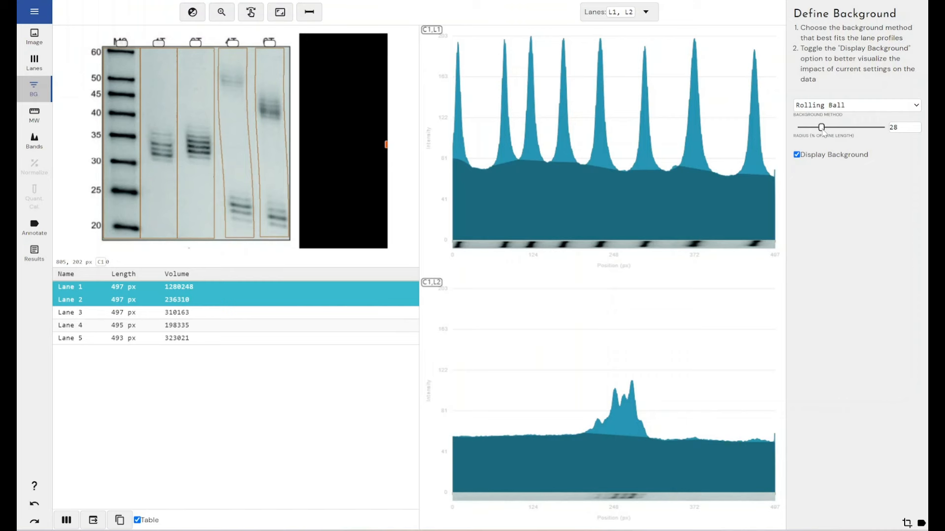
- Add Lanes 3, 4 and 5 to the displayed profiles to check the background fit across all lanes
left_click(646, 11)
left_click(597, 98)
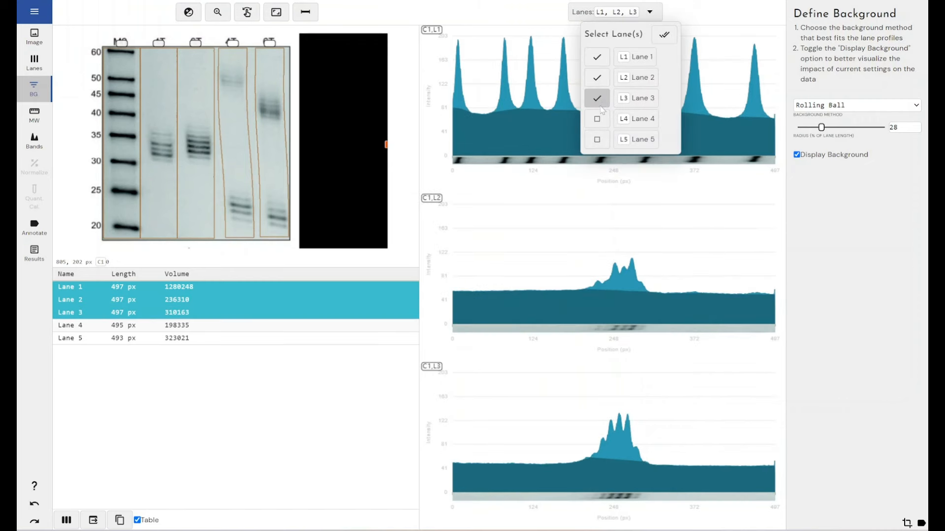
left_click(597, 119)
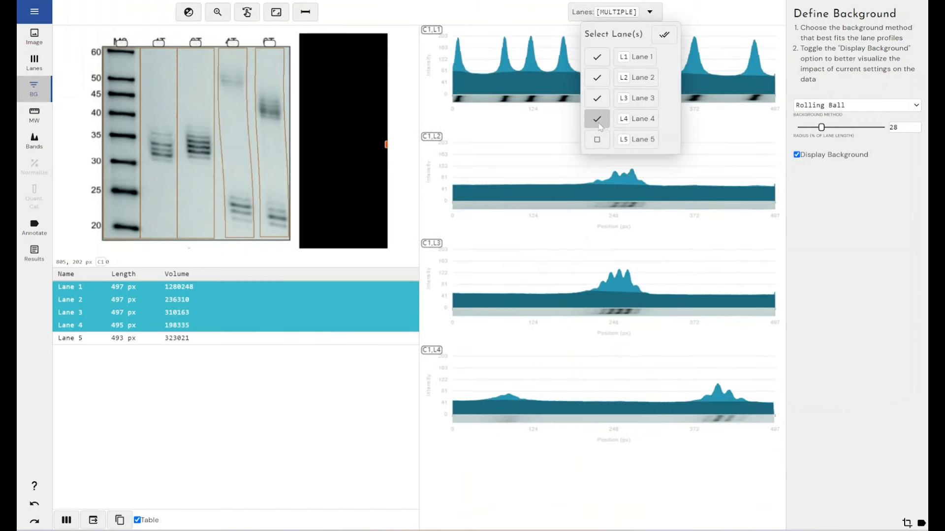
left_click(599, 140)
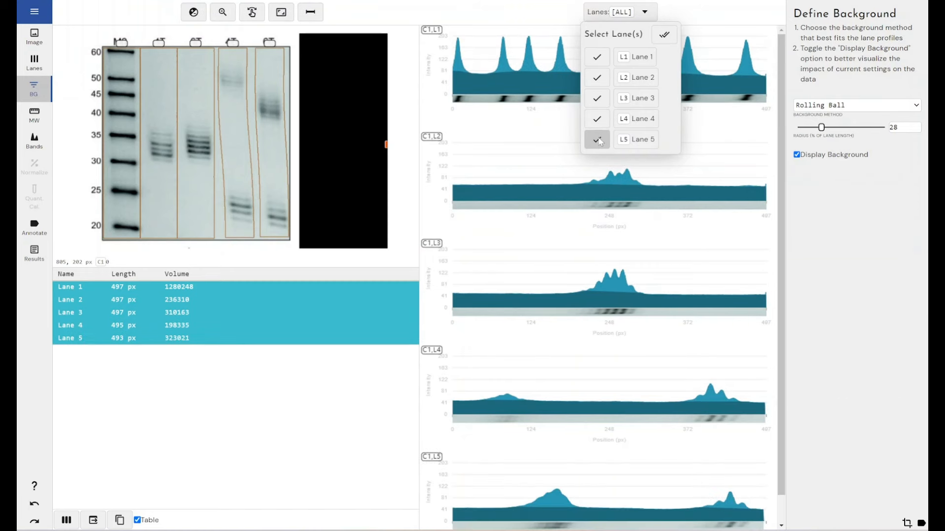
- Reduce the displayed profiles to Lane 1 only
left_click(598, 141)
left_click(597, 119)
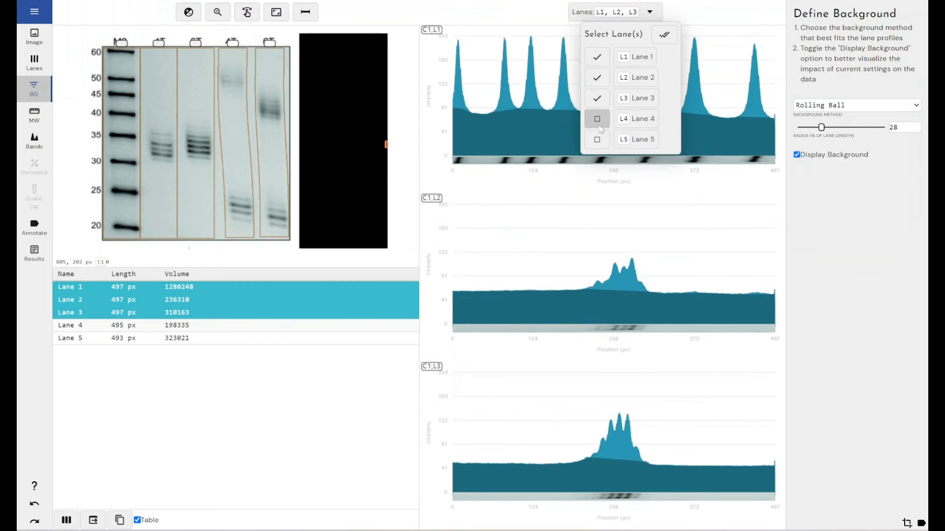
left_click(598, 100)
left_click(597, 78)
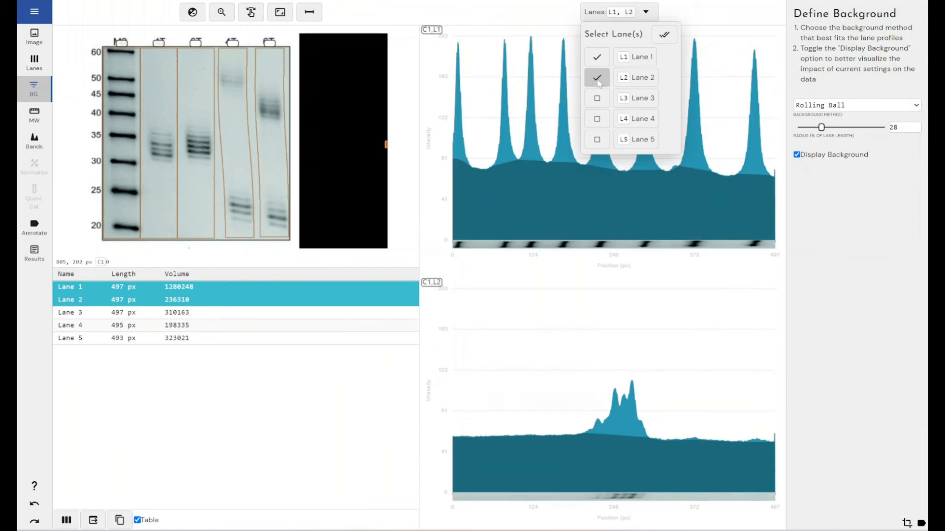
left_click(807, 209)
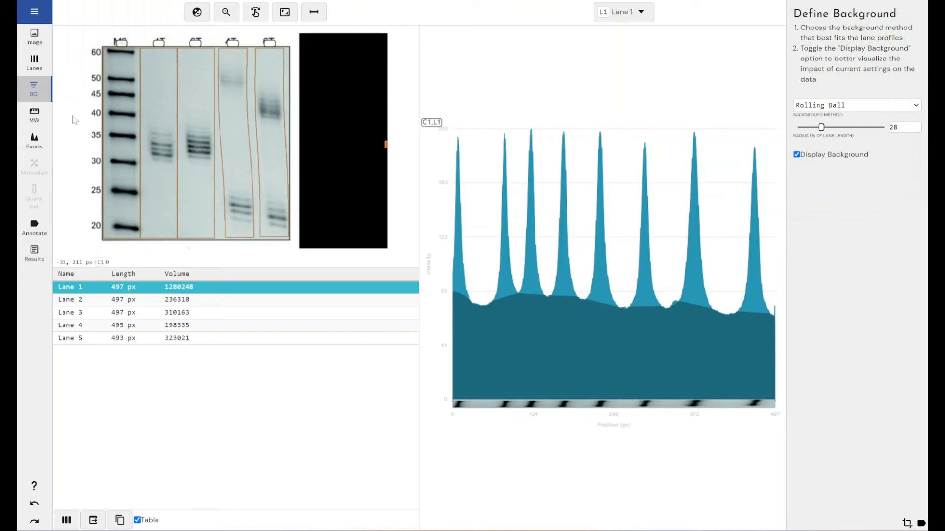
- Change the unit of the Northern Blot molecular weight standard template to Nt and save the template
left_click(42, 123)
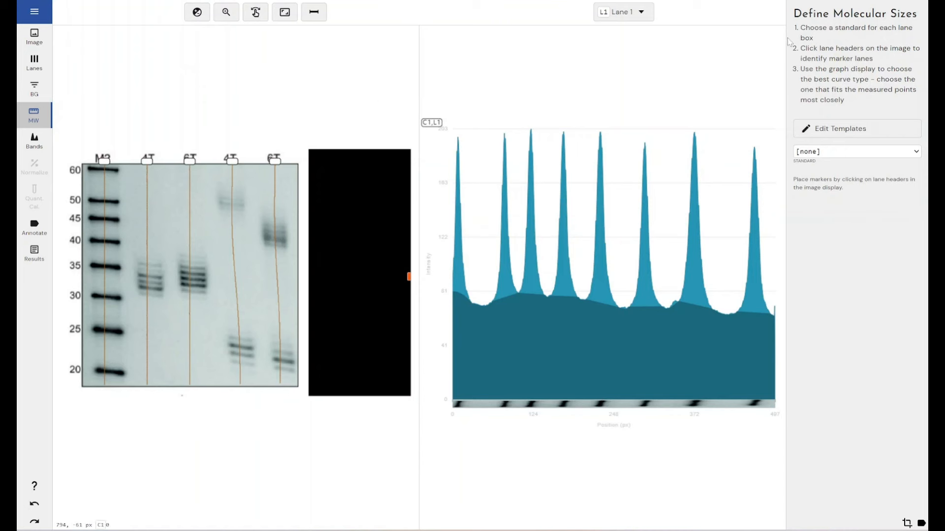
left_click(830, 132)
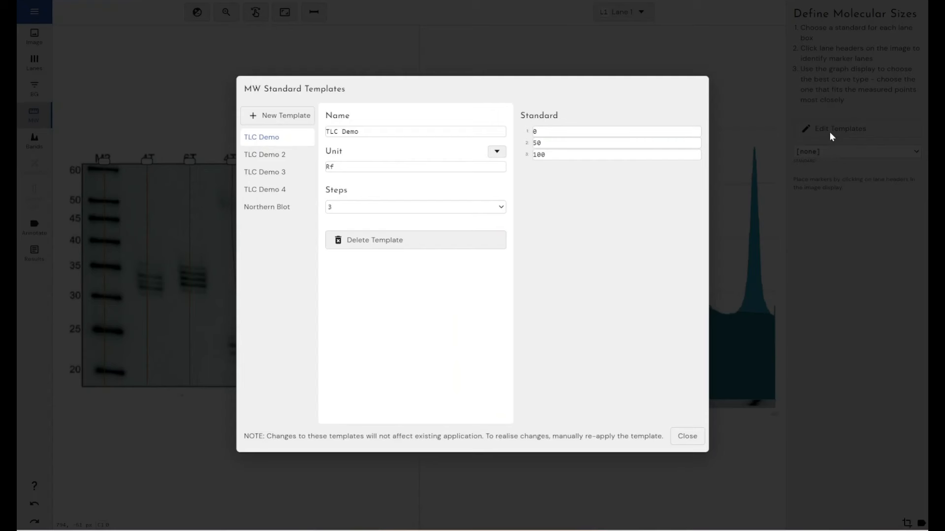
left_click(272, 209)
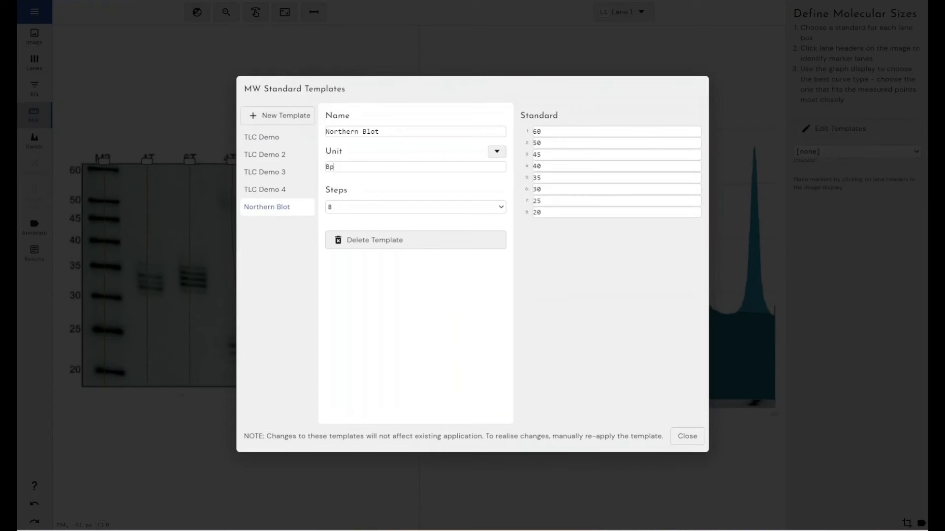
left_click_drag(334, 166, 326, 171)
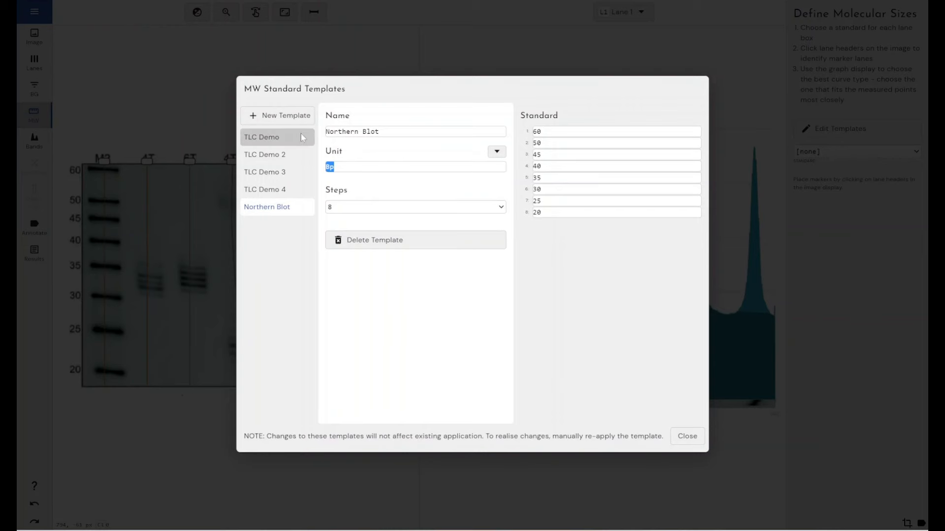
type("Nt")
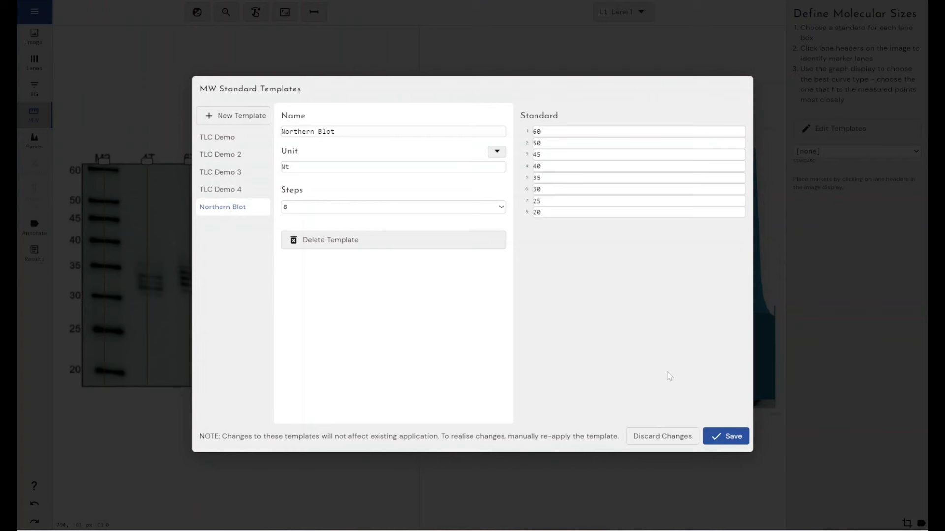
left_click(733, 438)
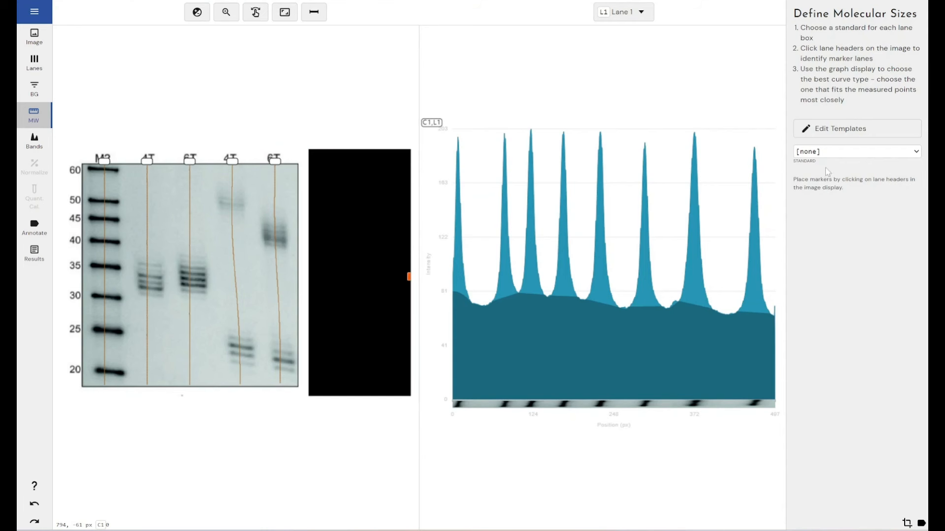
- Choose the Northern Blot standard and apply it to Lane 1 as the marker lane
left_click(827, 153)
left_click(802, 209)
left_click(103, 167)
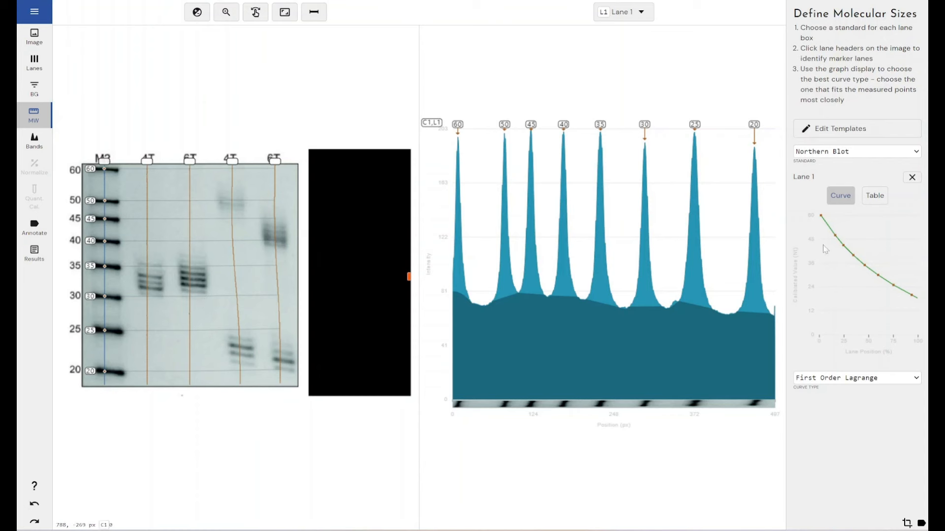
- Set the Lane 1 calibration curve type to Log
left_click(880, 380)
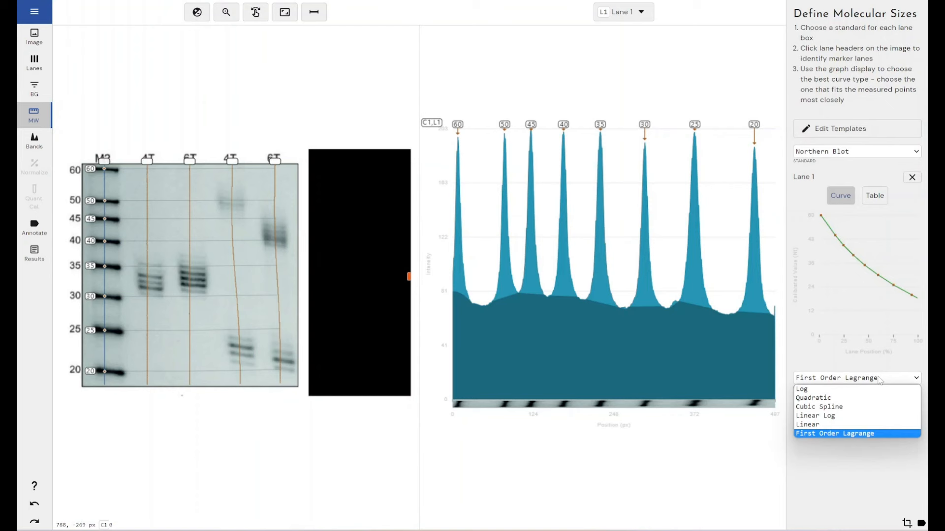
left_click(879, 389)
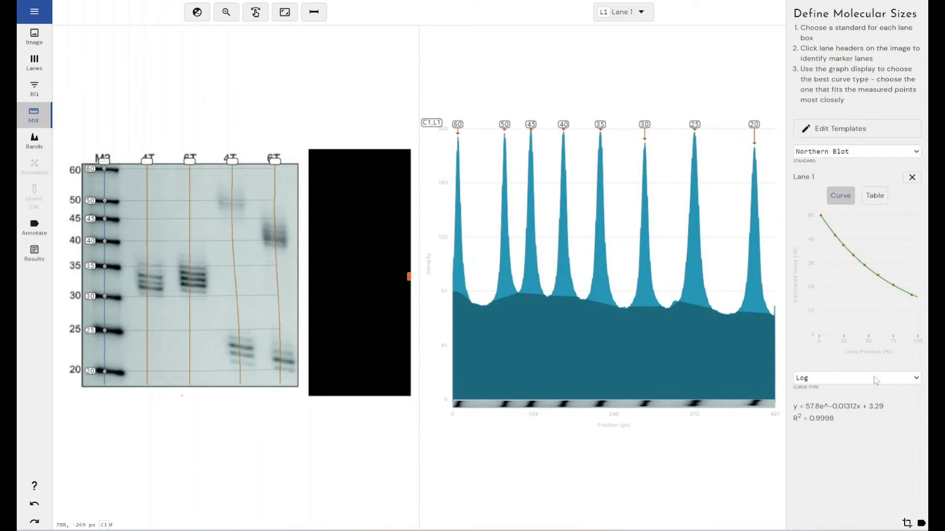
left_click(876, 379)
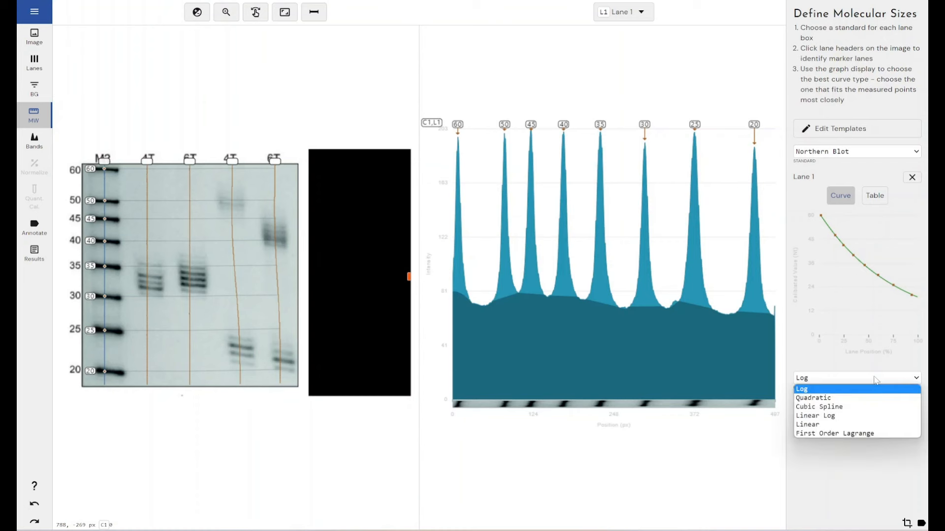
left_click(875, 379)
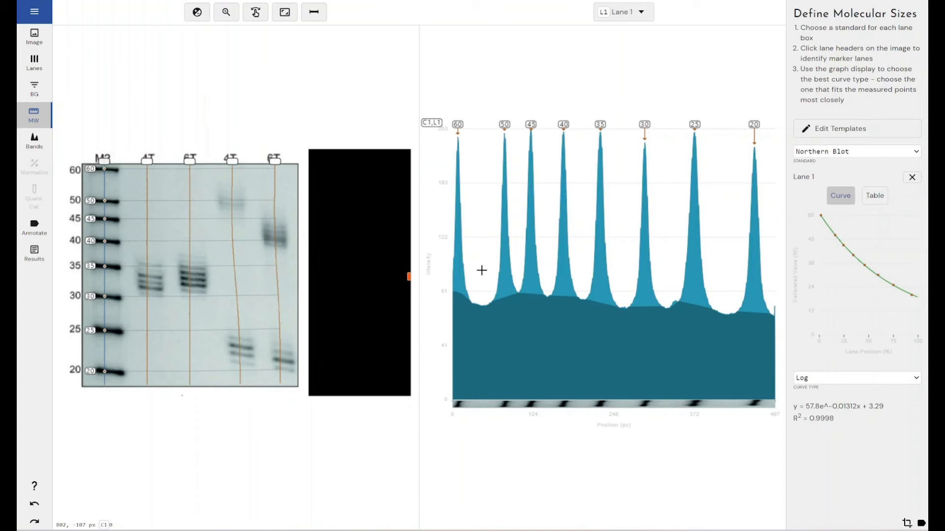
- Detect bands automatically in the lanes with the Low Intensity preset
left_click(34, 140)
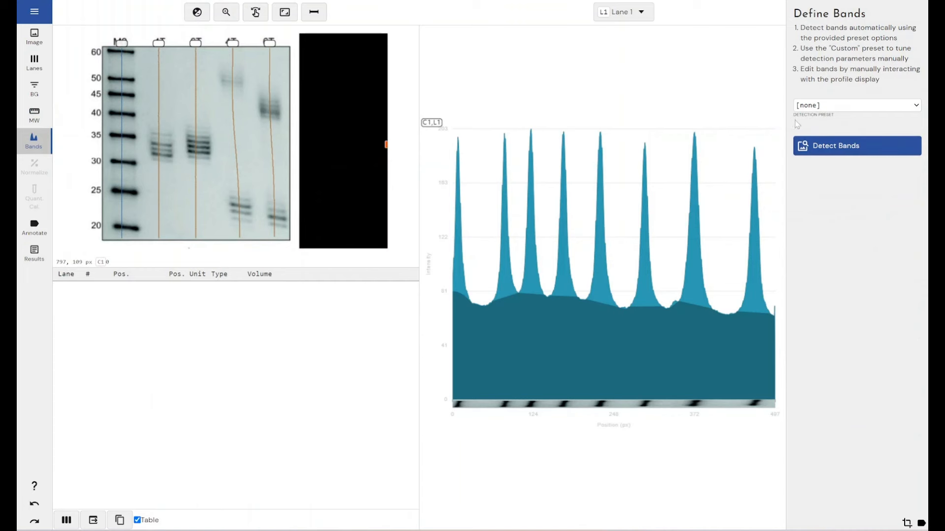
left_click(807, 108)
left_click(837, 133)
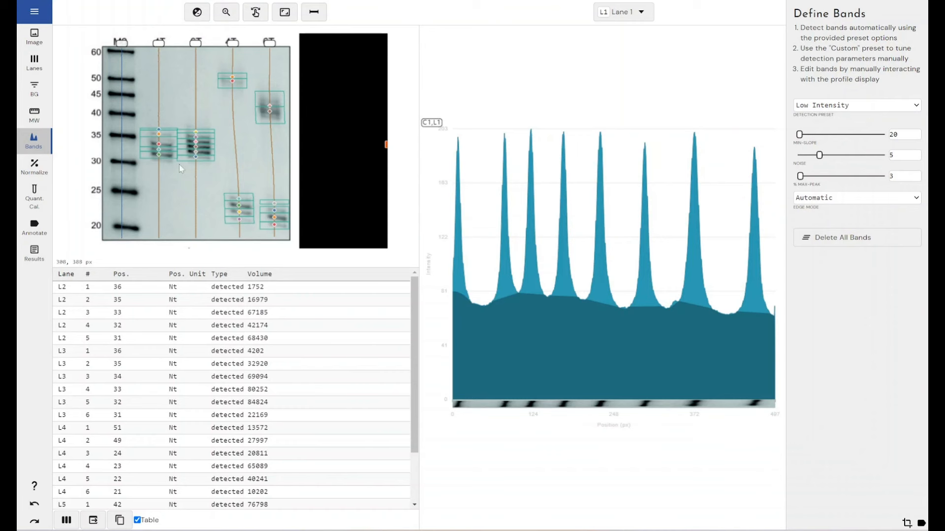
- Display the profiles of Lanes 2, 3, 4 and 5 instead of Lane 1 to check the detected bands
left_click(226, 12)
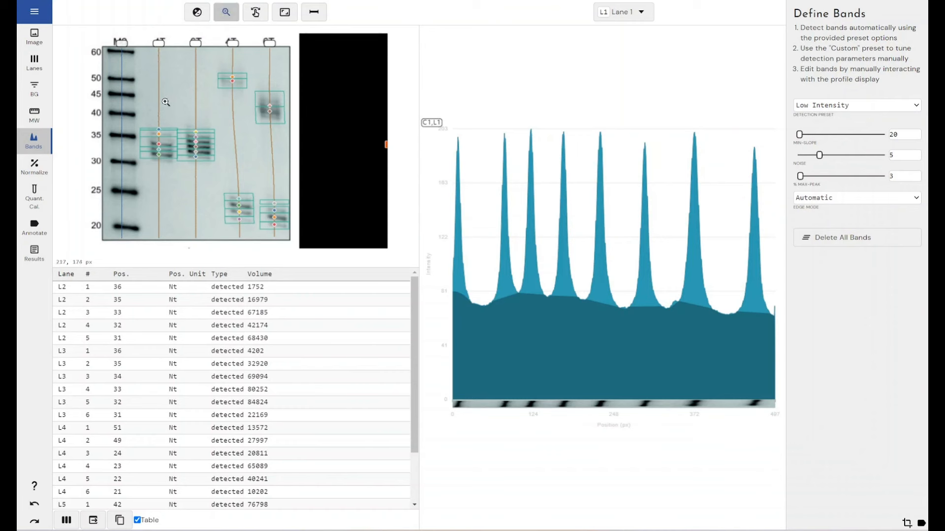
left_click_drag(143, 113, 181, 179)
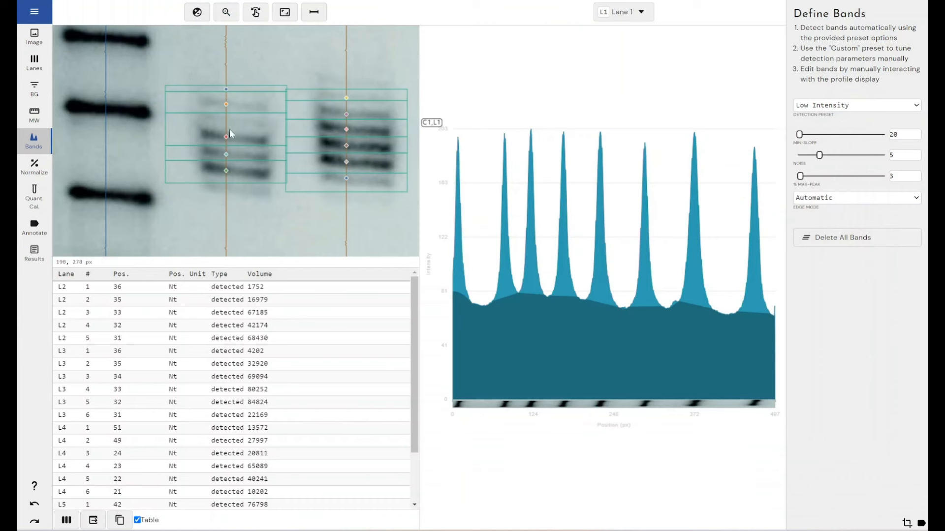
left_click(623, 12)
left_click(610, 79)
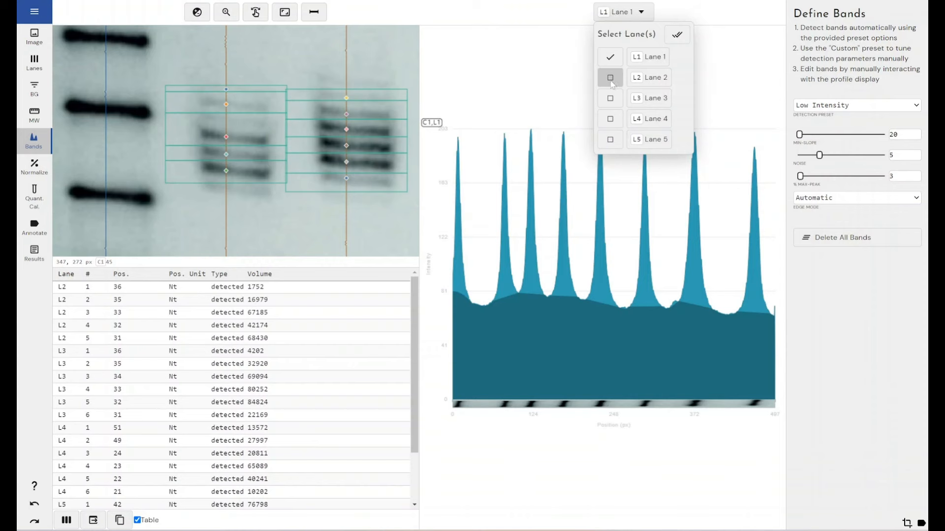
left_click(610, 99)
left_click(610, 120)
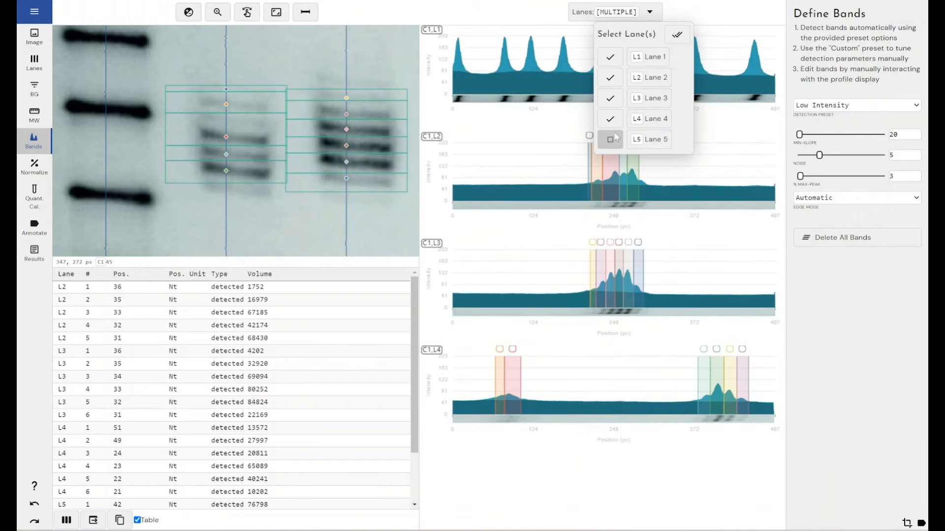
left_click(610, 140)
left_click(610, 58)
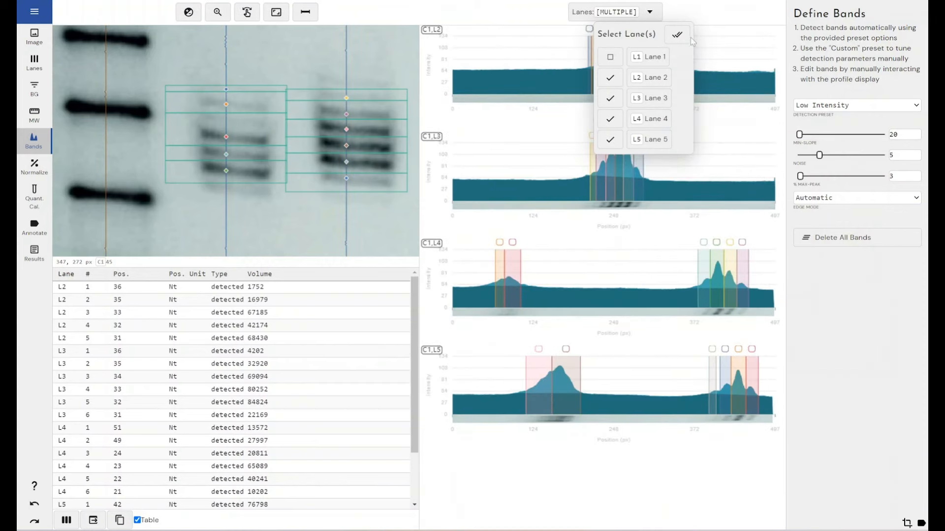
left_click(699, 16)
- Reduce the displayed profiles to Lane 2 only and widen its first band slightly outward at the outer edge
left_click(651, 13)
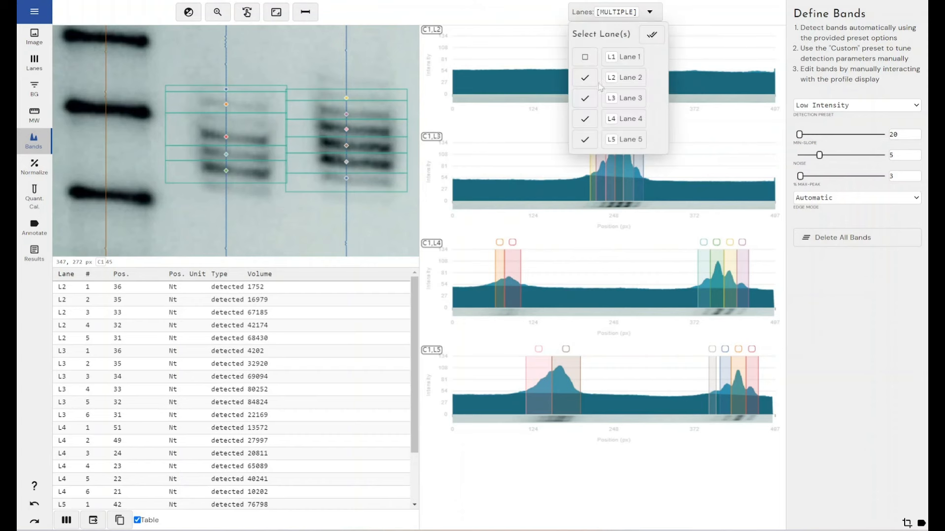
left_click(584, 98)
left_click(584, 118)
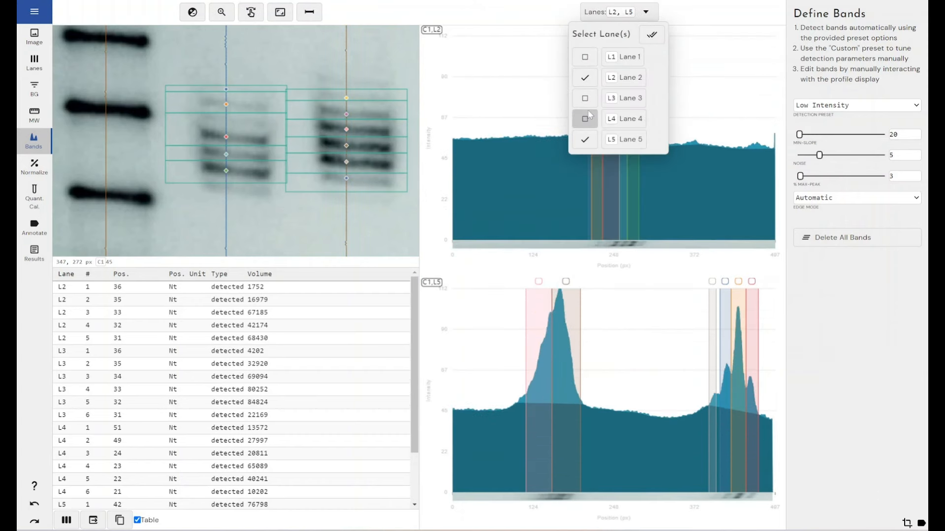
left_click(585, 139)
left_click(708, 13)
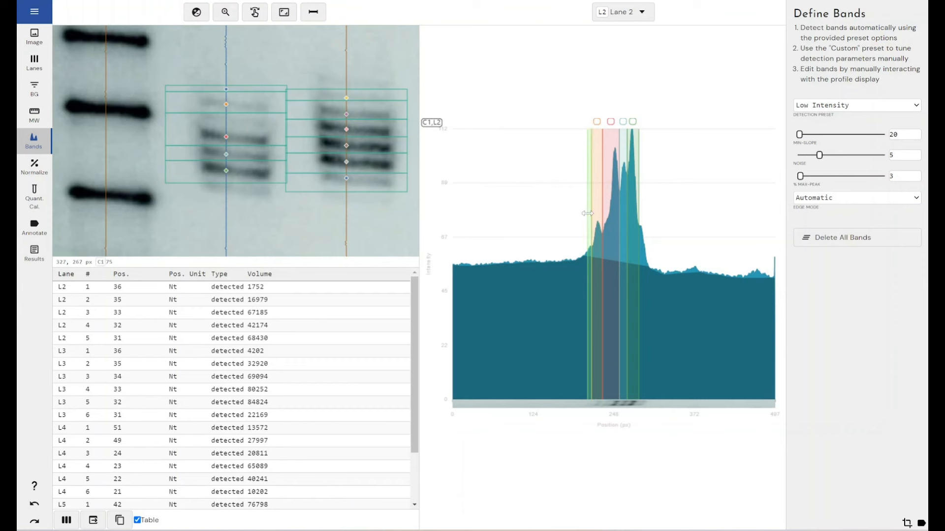
left_click_drag(587, 213, 584, 214)
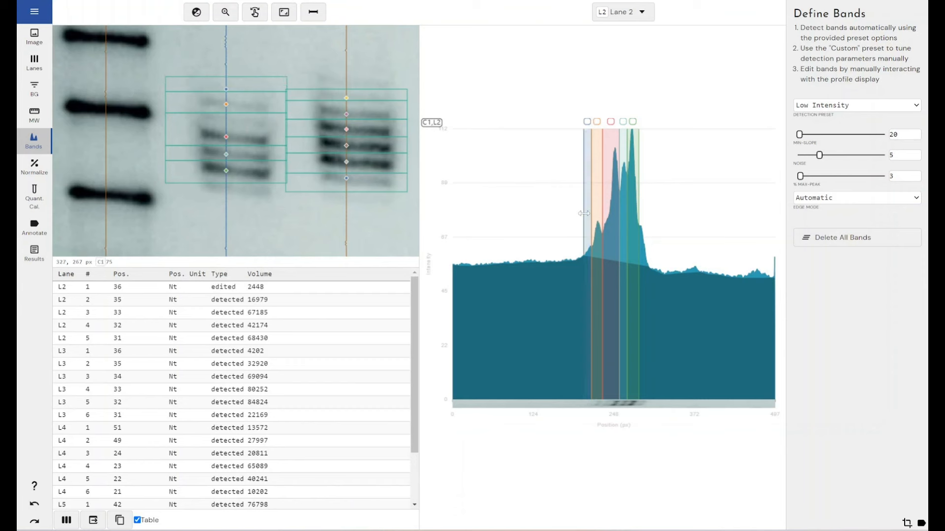
- Split the third Lane 2 band on the flank before its tall peak, and add a band directly after the last one
right_click(614, 184)
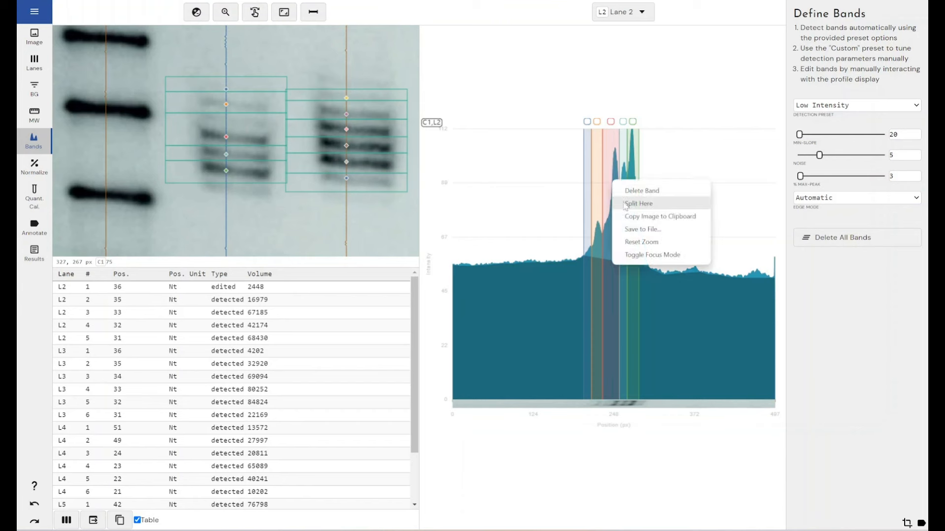
left_click(625, 203)
left_click_drag(611, 204, 611, 203)
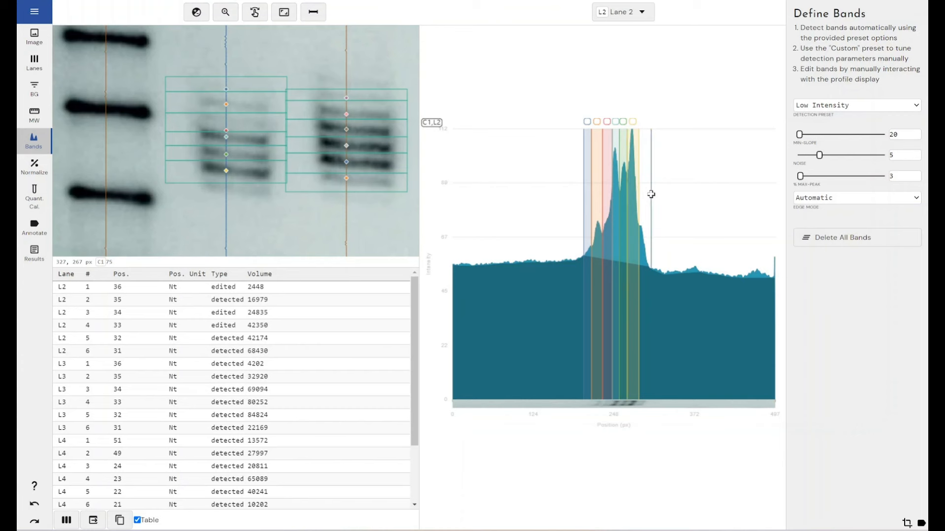
left_click_drag(649, 195, 639, 194)
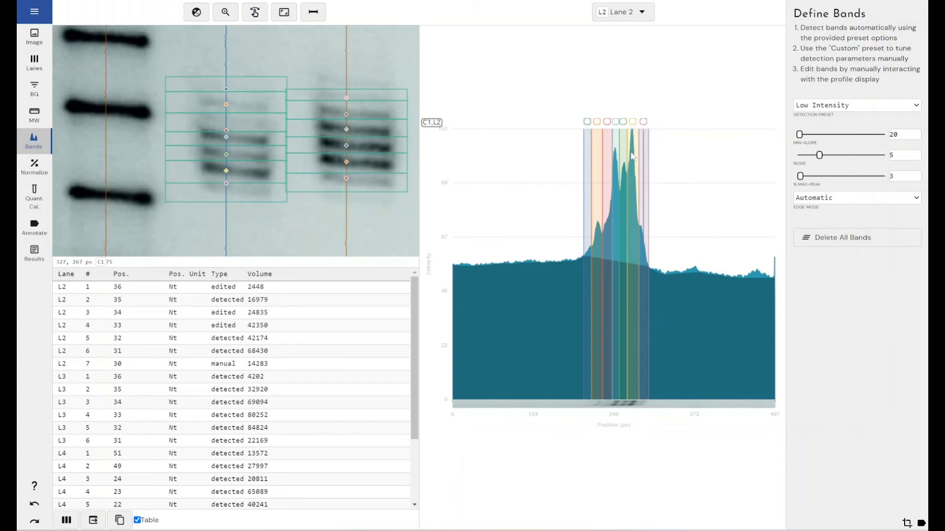
- Switch the displayed profile to Lane 3 only and add a narrow band directly before its first detected band
left_click(646, 13)
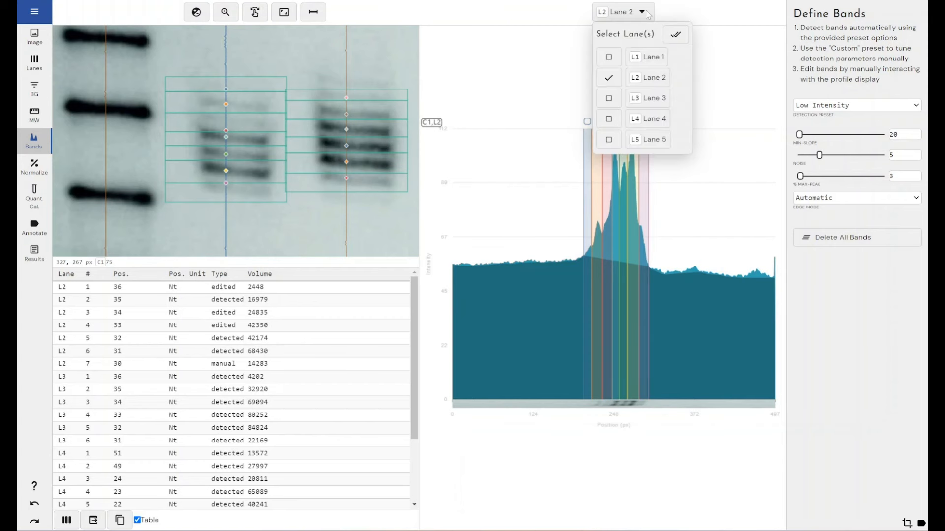
left_click(610, 94)
left_click(609, 78)
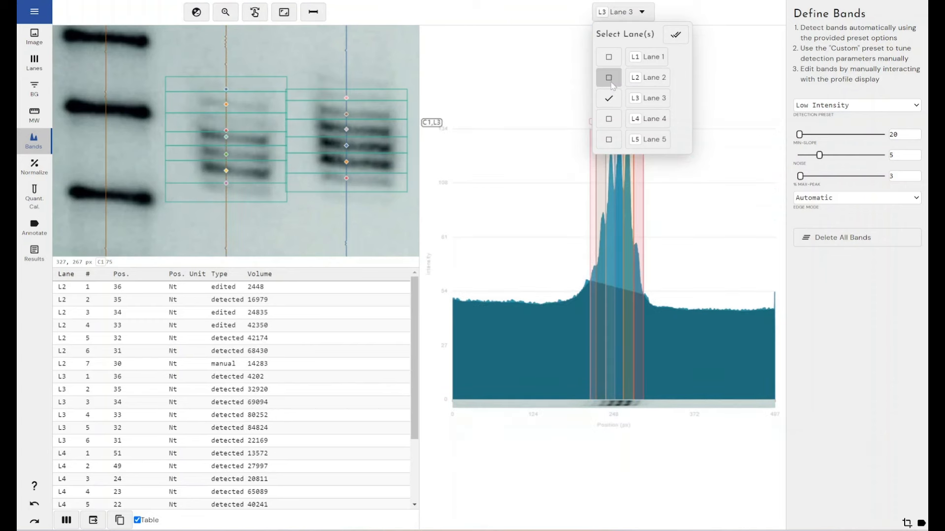
left_click(585, 272)
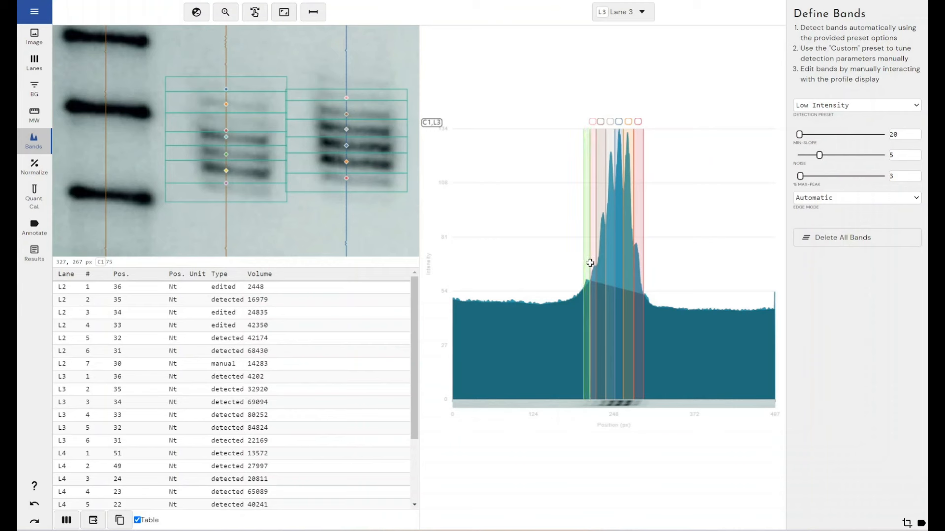
left_click(592, 261)
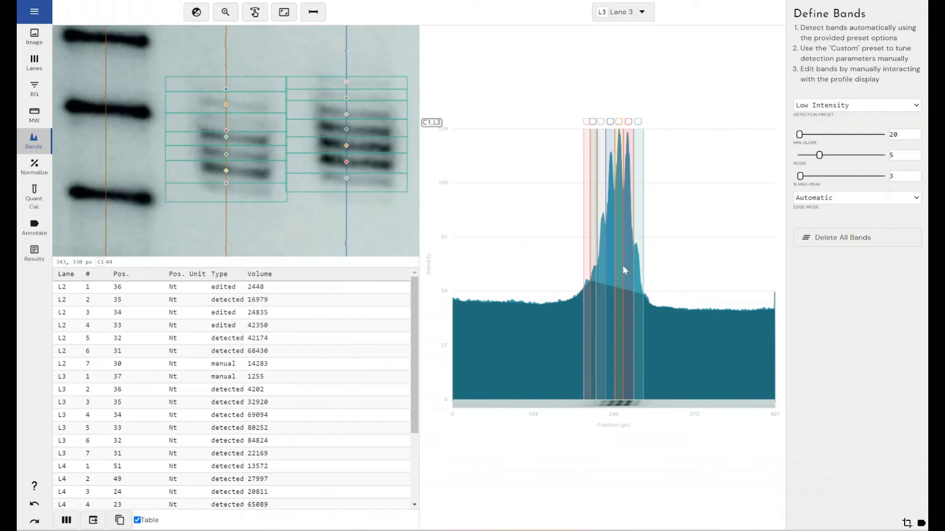
- Switch the displayed profile from Lane 3 to Lane 4 only
left_click(629, 12)
left_click(614, 120)
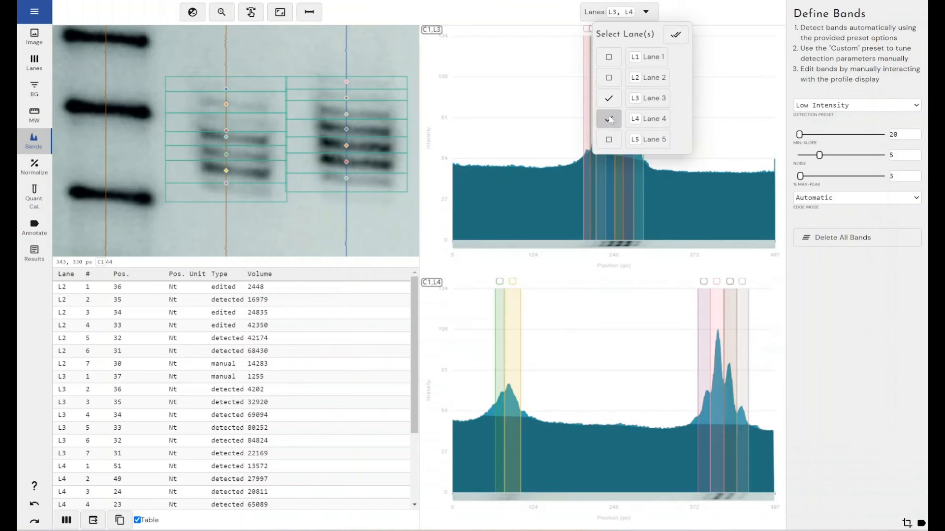
left_click(608, 97)
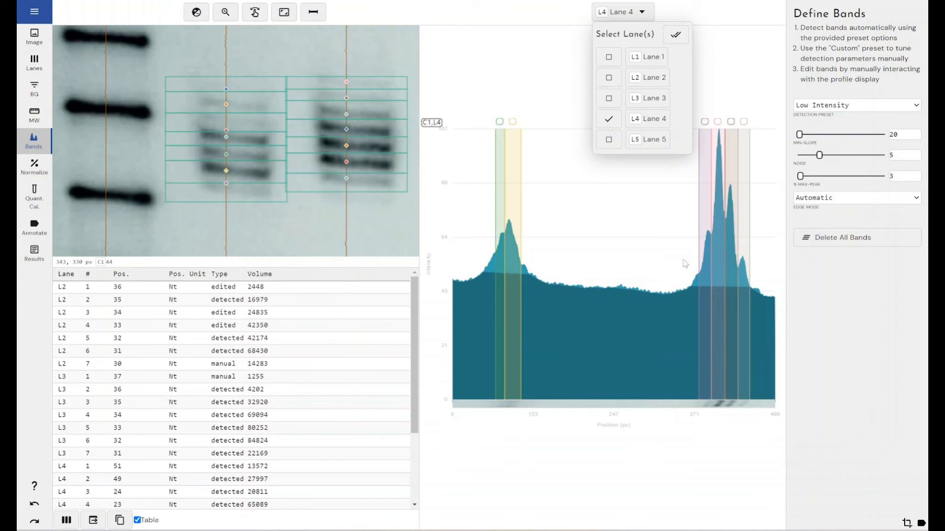
left_click(530, 109)
- Examine the detected Lane 4 bands up close in the gel image, first the lower group and then the upper pair
left_click(284, 12)
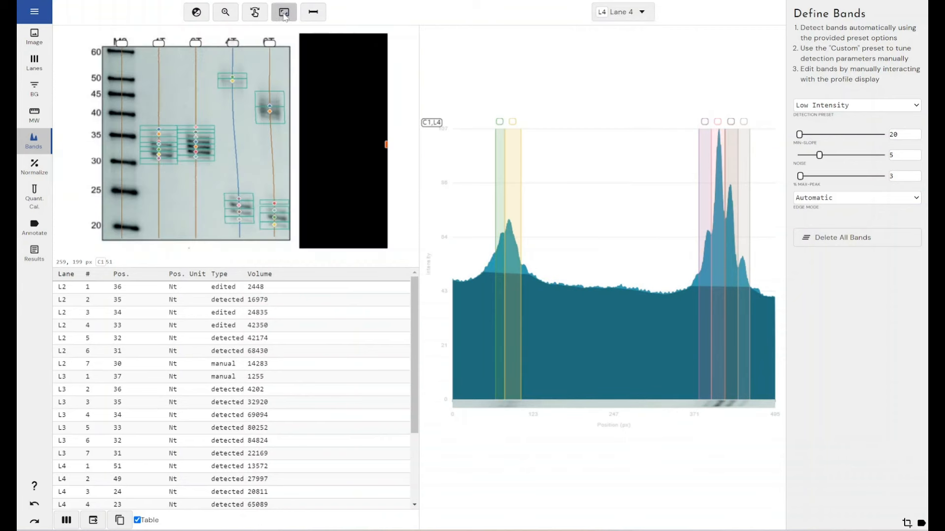
left_click(226, 12)
left_click_drag(215, 216, 262, 230)
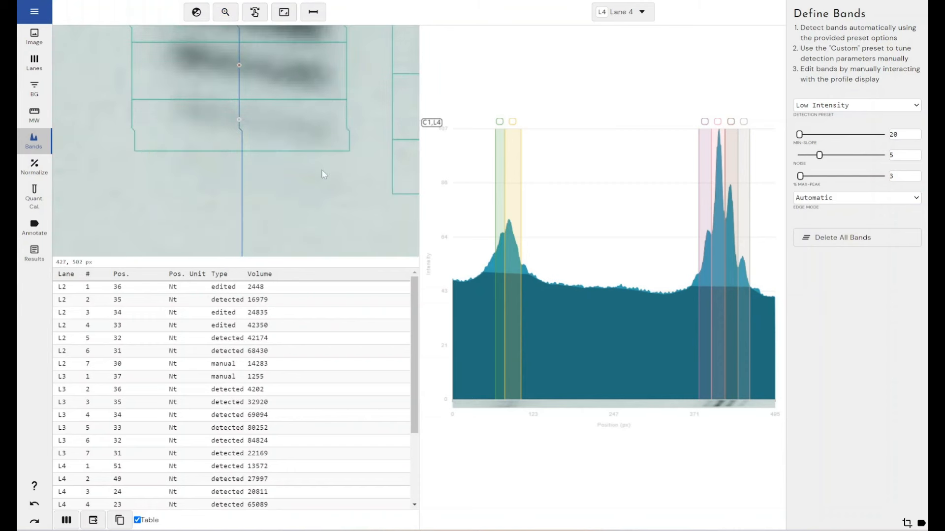
left_click(284, 12)
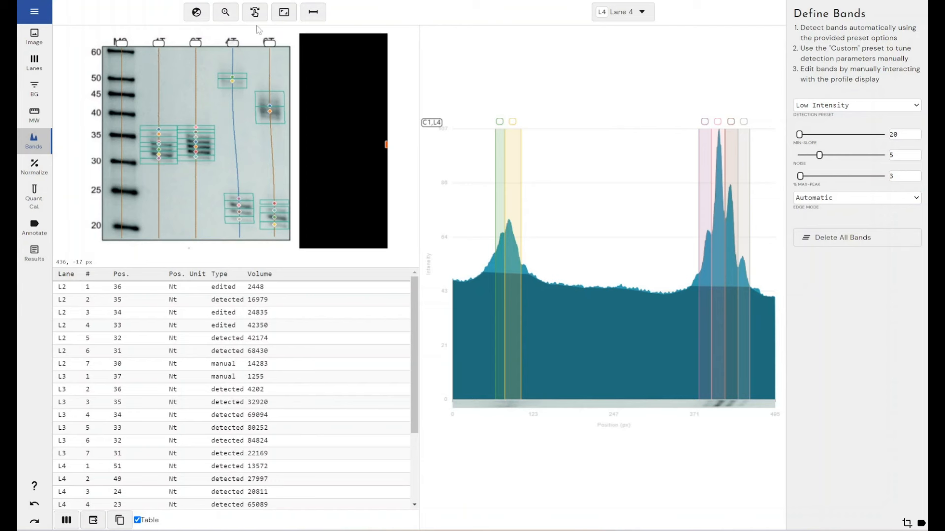
left_click(228, 20)
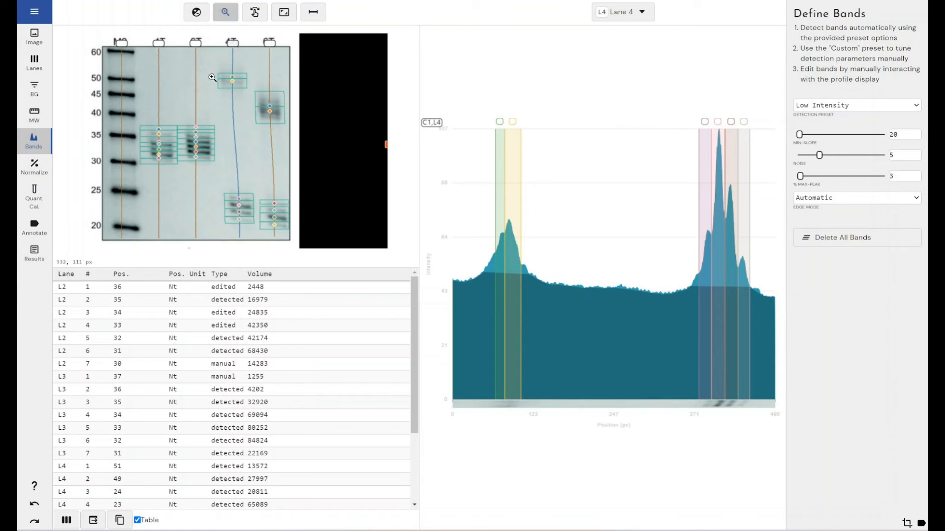
left_click_drag(213, 74, 258, 102)
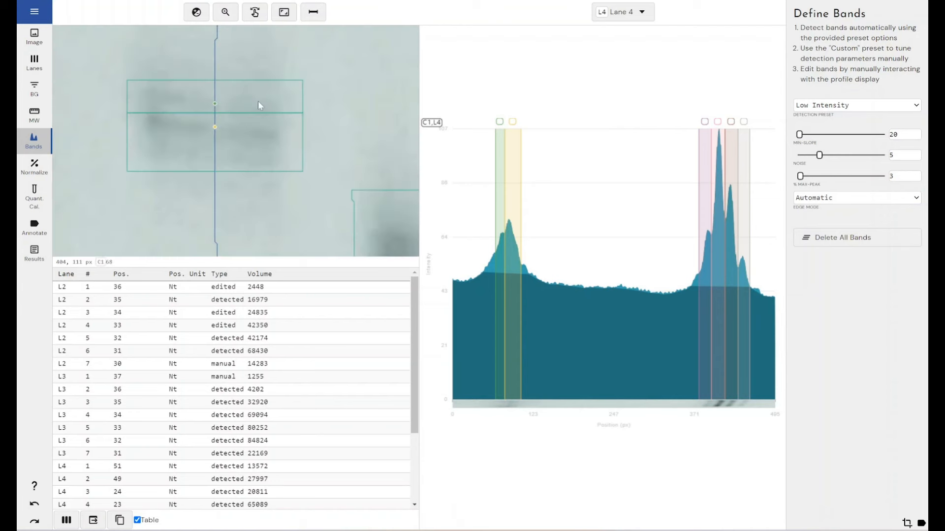
- Try an upper display limit of 194 for Channel 1, and restore the range with automatic scaling
left_click(197, 12)
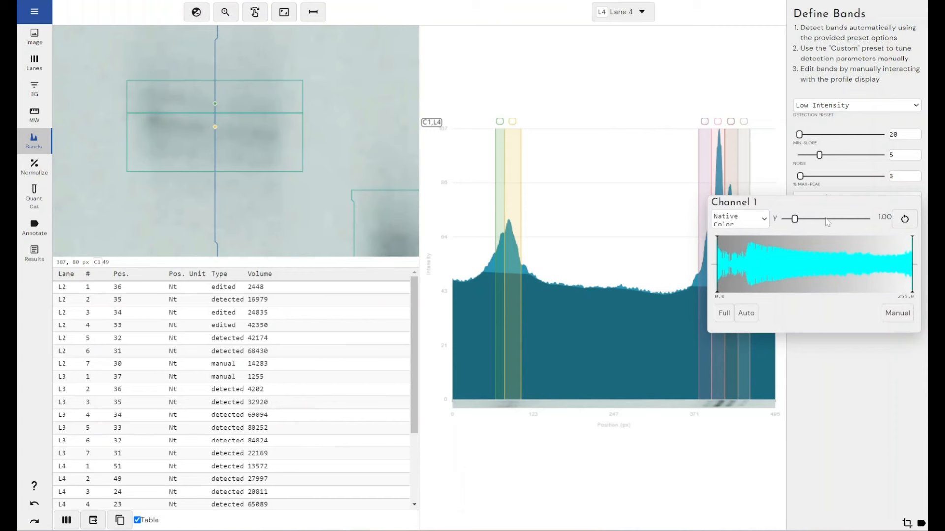
left_click(879, 265)
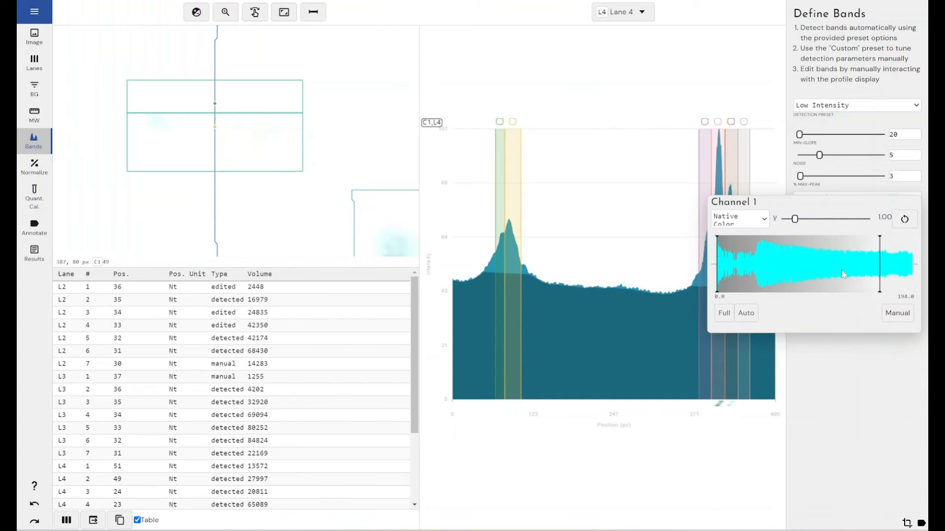
left_click(753, 313)
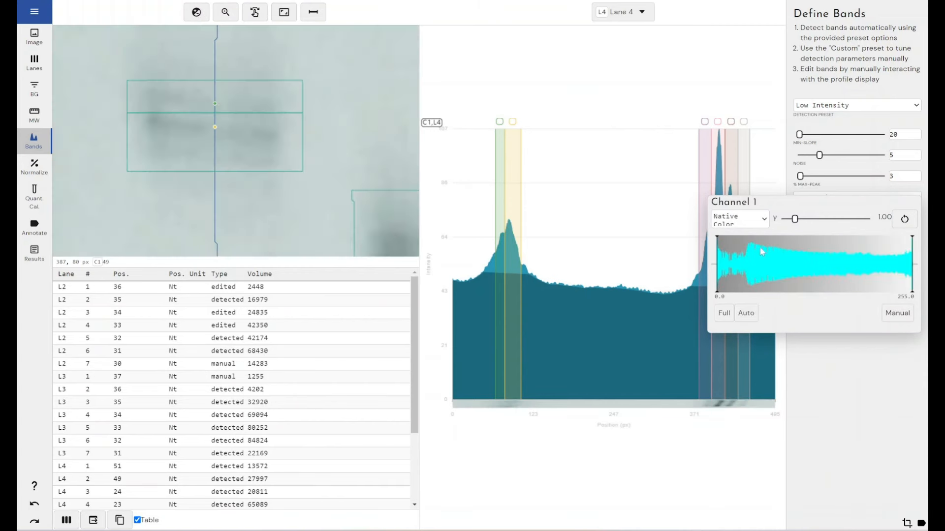
- View the upper Lane 4 bands in the Heatmap 1 and Heatmap 2 colour schemes, and return the image to Native Color
left_click(752, 220)
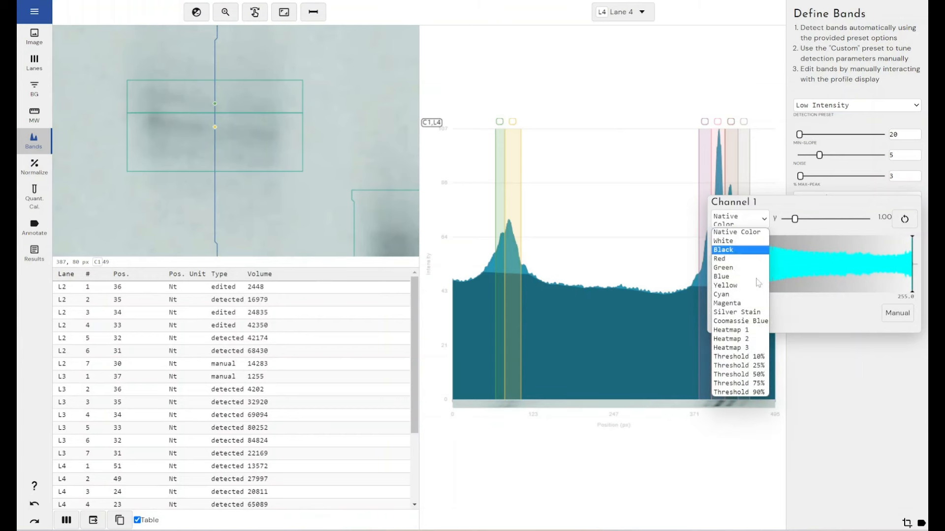
left_click(742, 331)
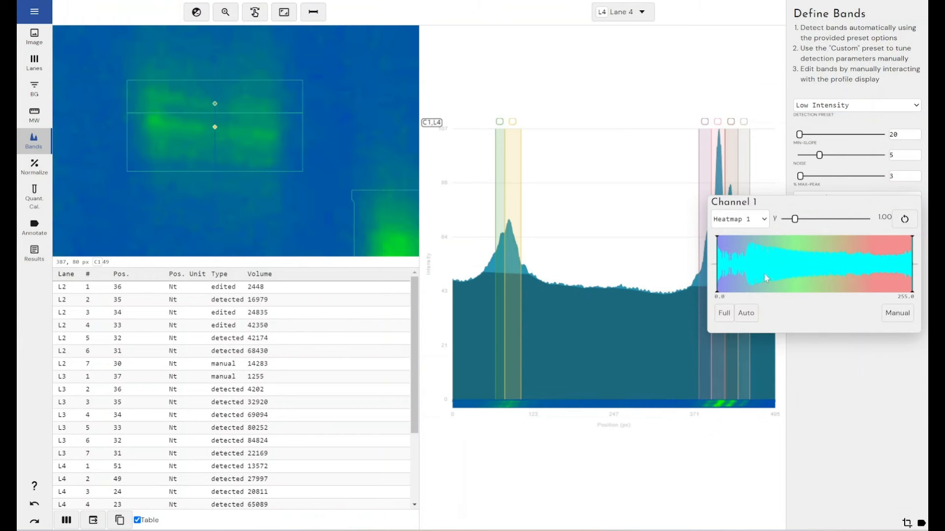
left_click(761, 220)
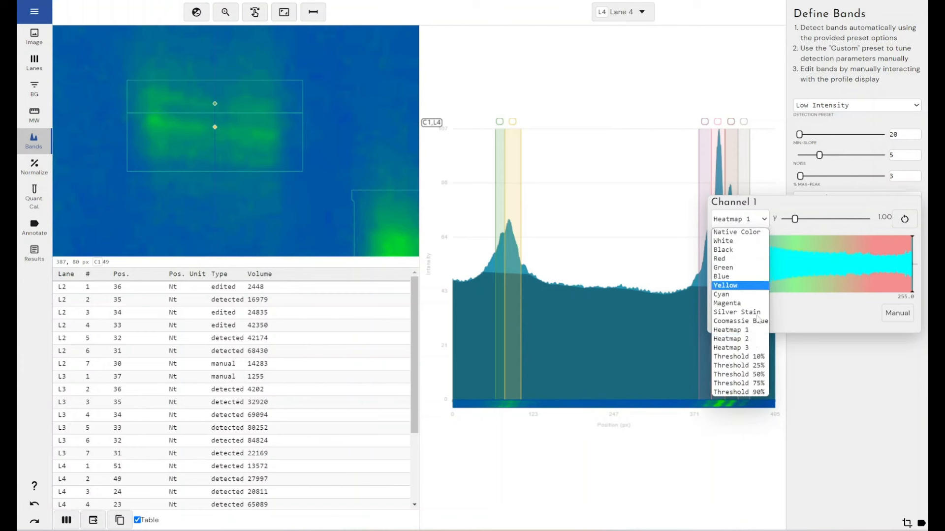
left_click(750, 340)
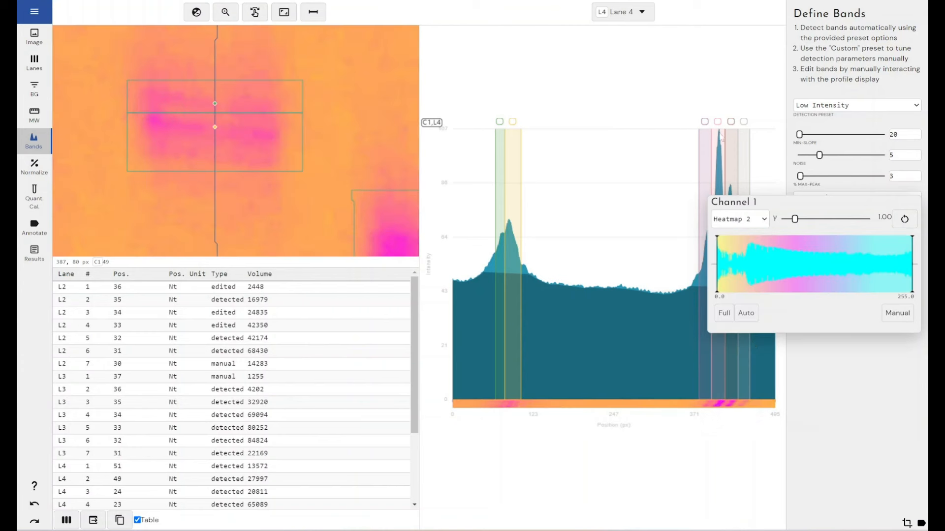
left_click(746, 218)
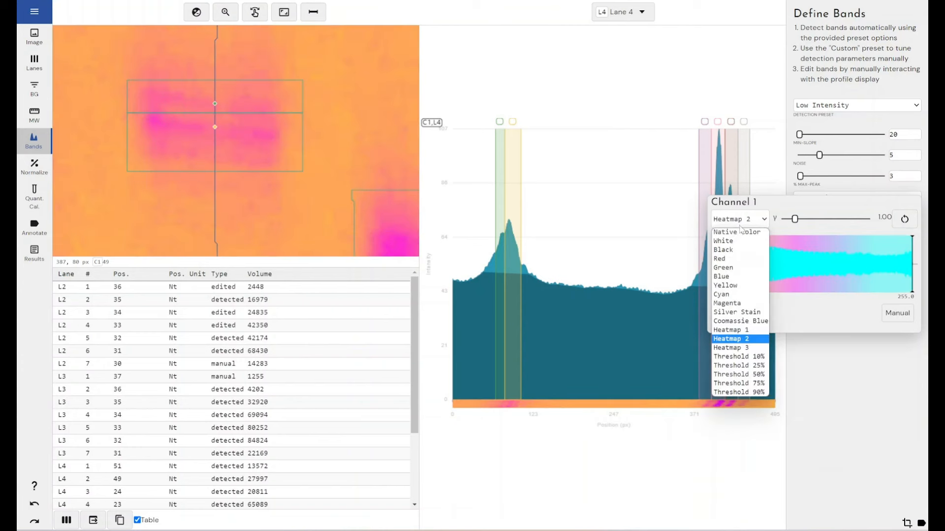
left_click(738, 231)
left_click(622, 87)
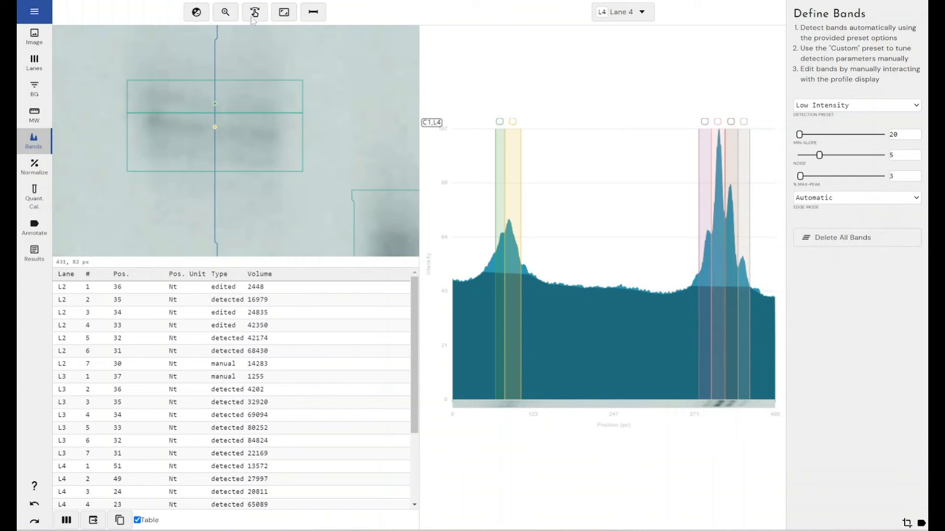
left_click(284, 12)
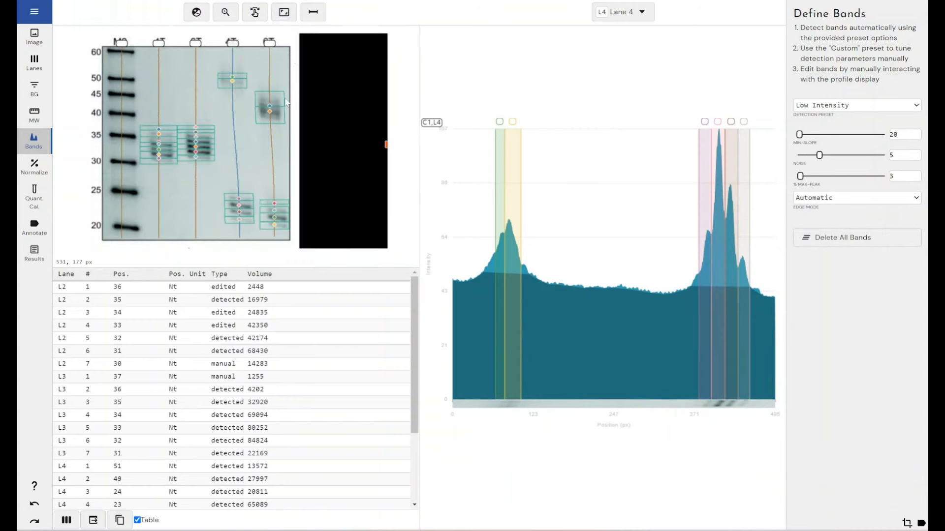
- Switch the displayed profile to Lane 5 only and add a narrow band directly before its first detected band
left_click(637, 18)
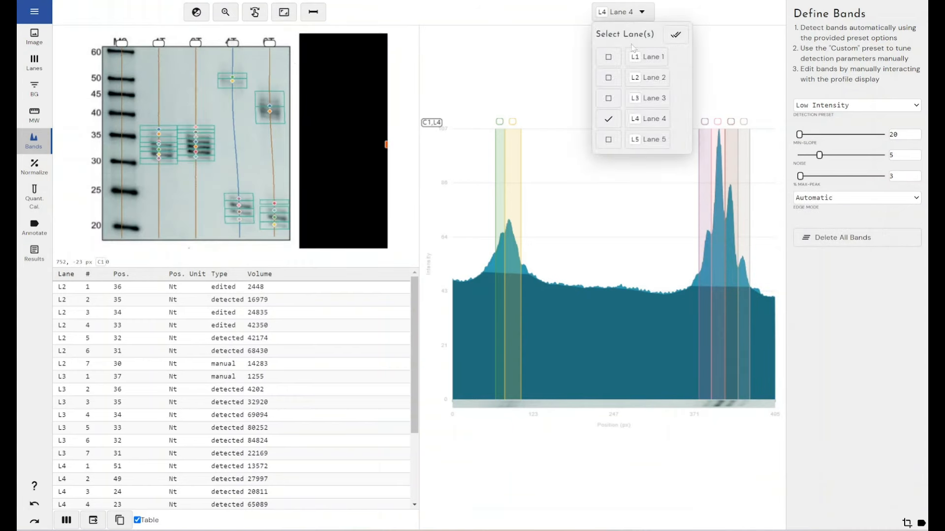
left_click(608, 139)
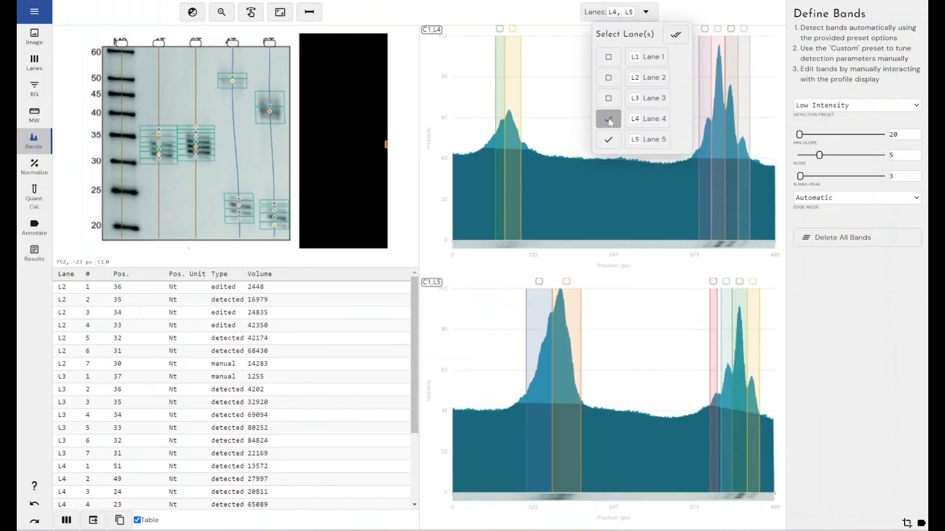
left_click(608, 120)
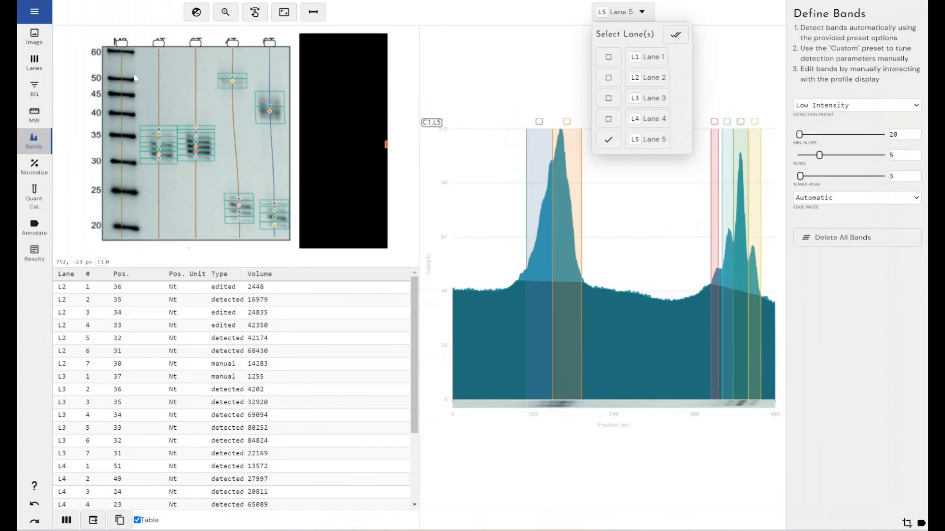
left_click(226, 14)
left_click(228, 16)
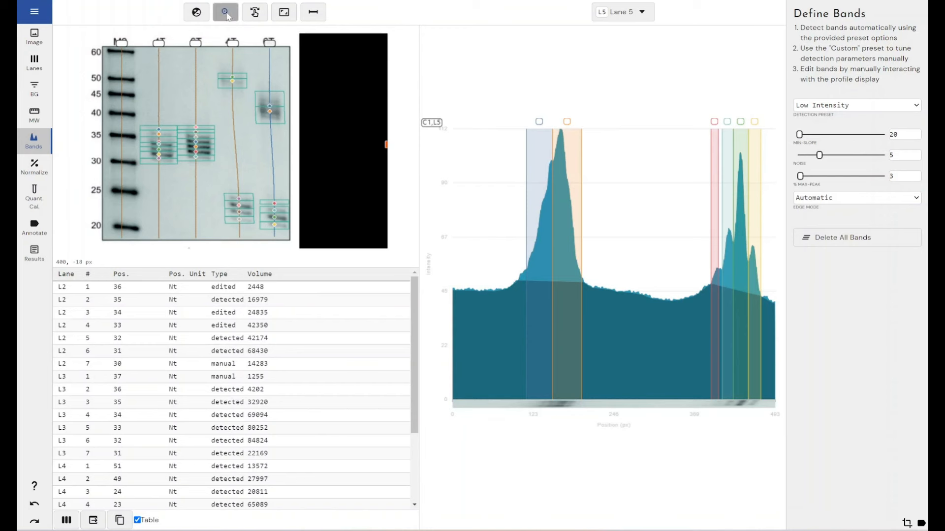
left_click_drag(246, 70, 293, 142)
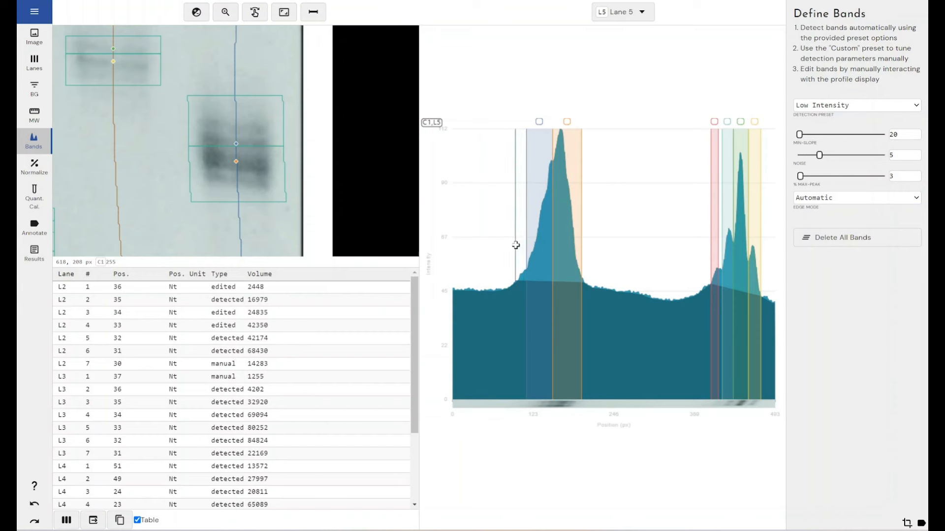
left_click_drag(518, 242, 527, 240)
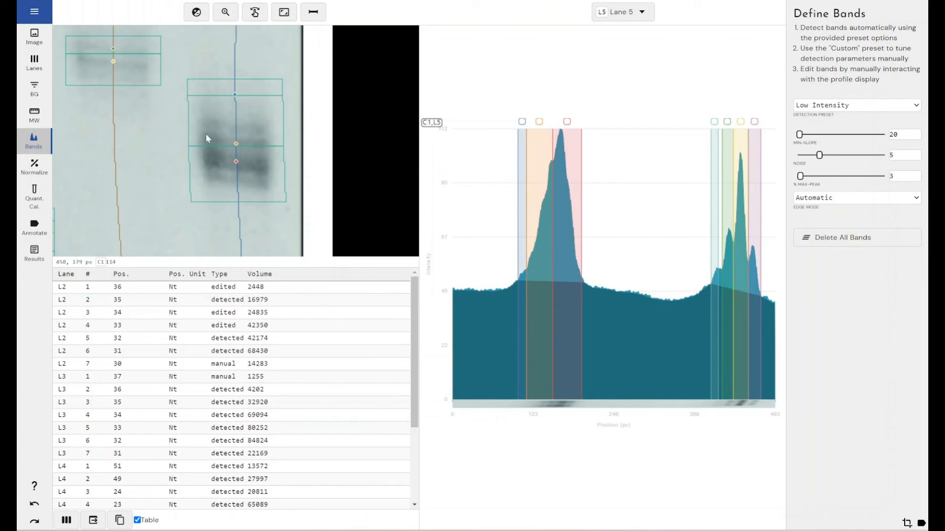
left_click(284, 12)
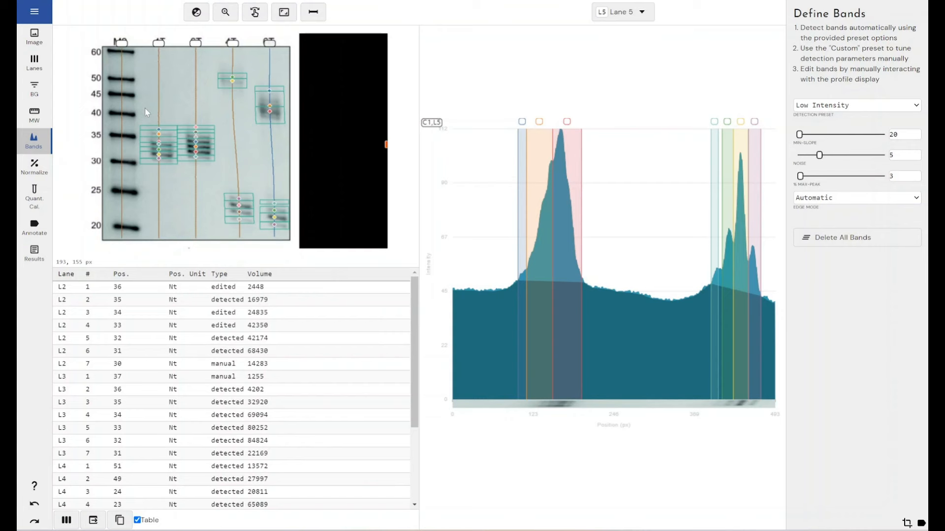
- Look over the normalization options and the quantity calibration options
left_click(37, 169)
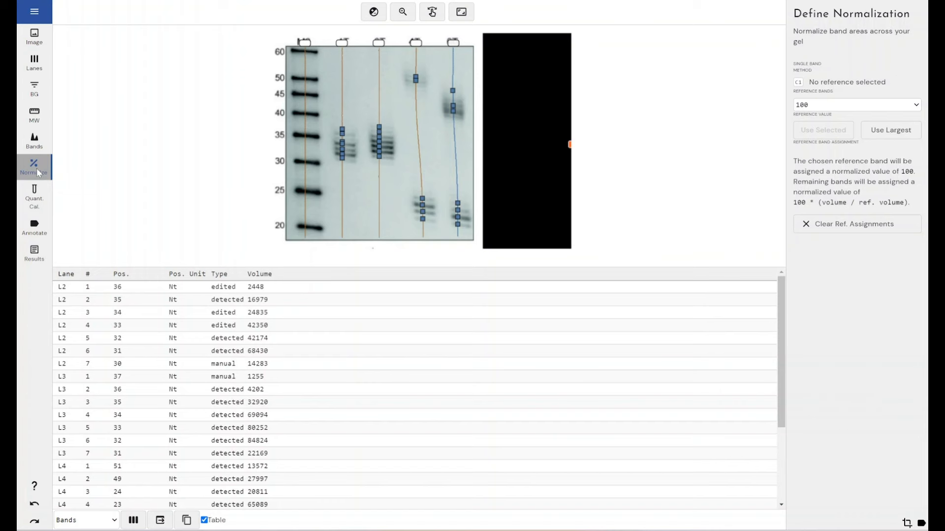
left_click(32, 197)
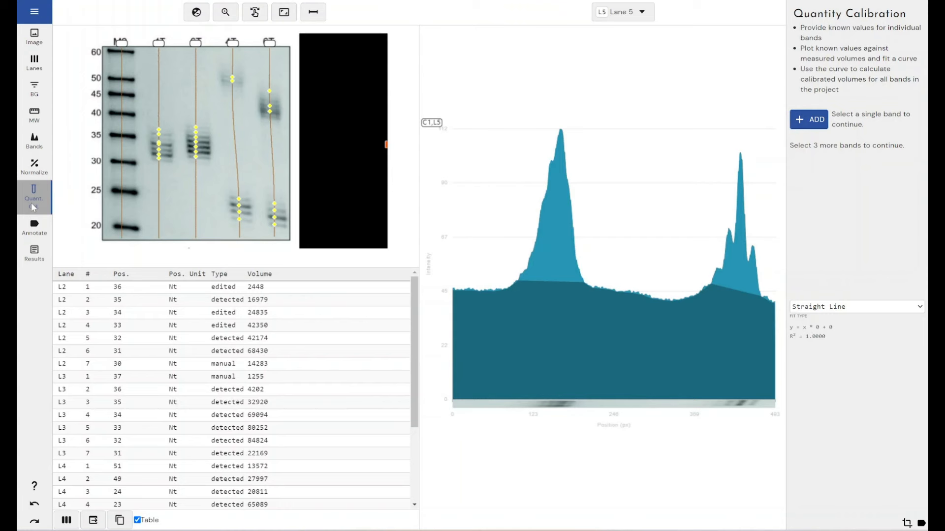
- Annotate the gel image with a "4T" label in the second lane and a "6T" label in the third lane
left_click(35, 229)
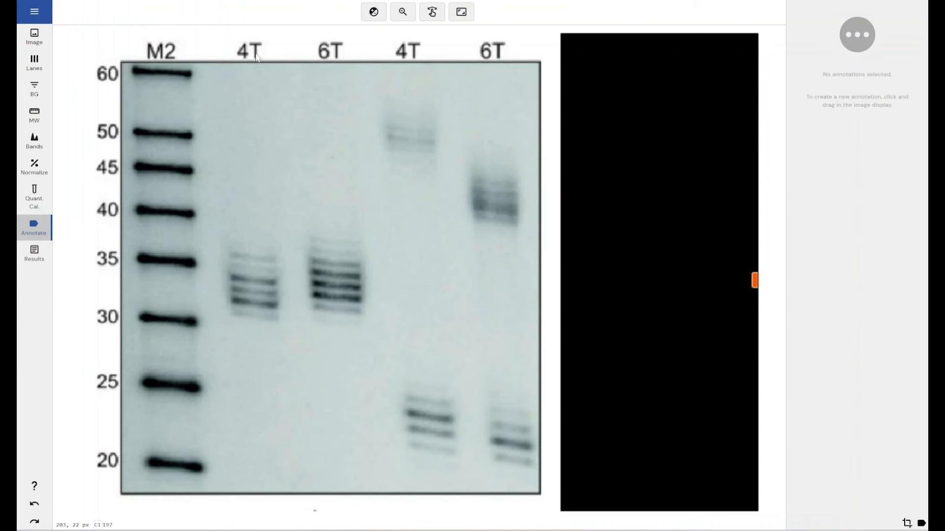
left_click_drag(240, 120, 256, 96)
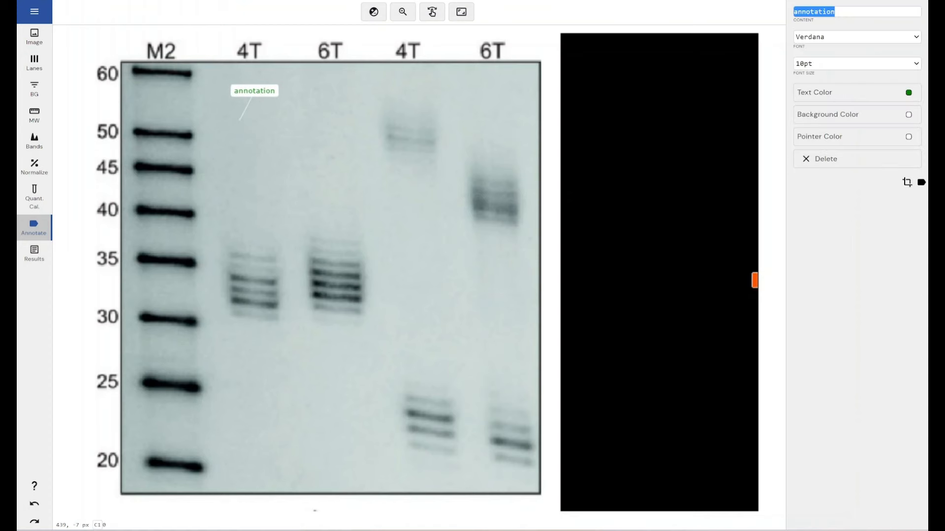
type("4T")
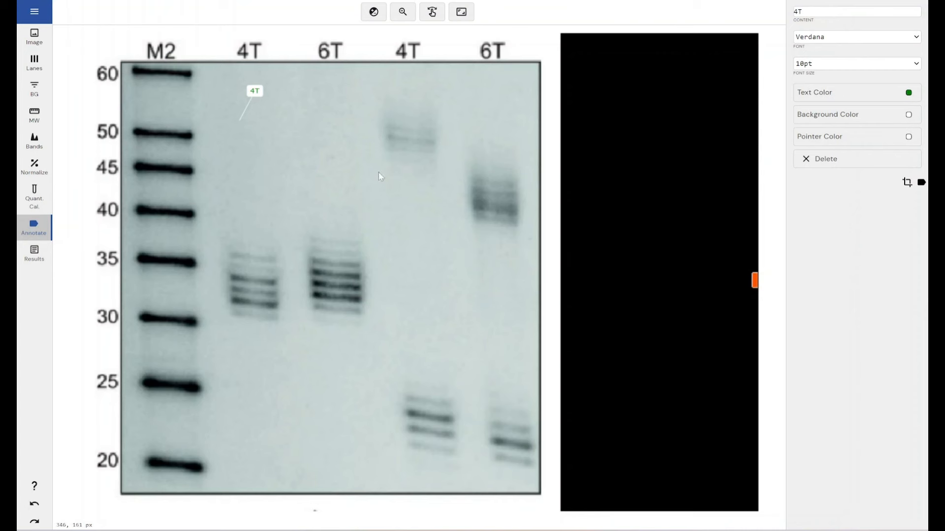
left_click(321, 115)
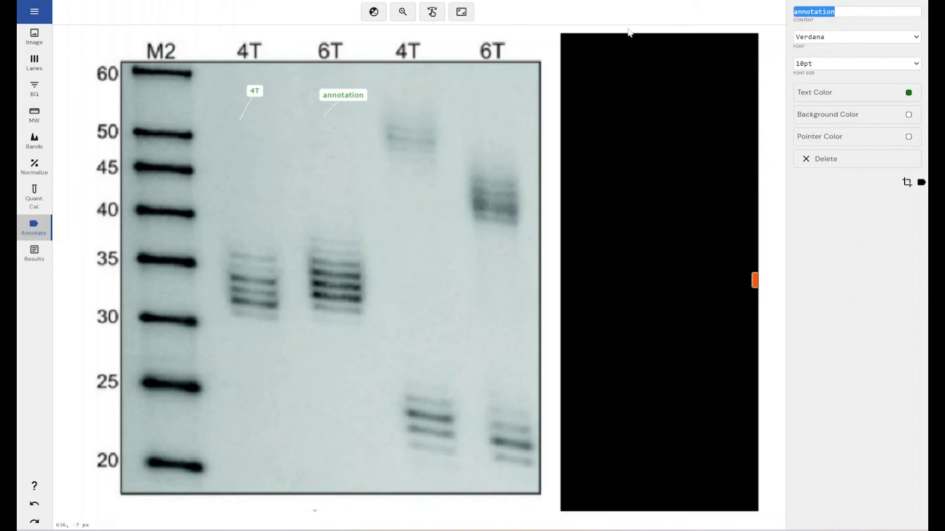
type("6T")
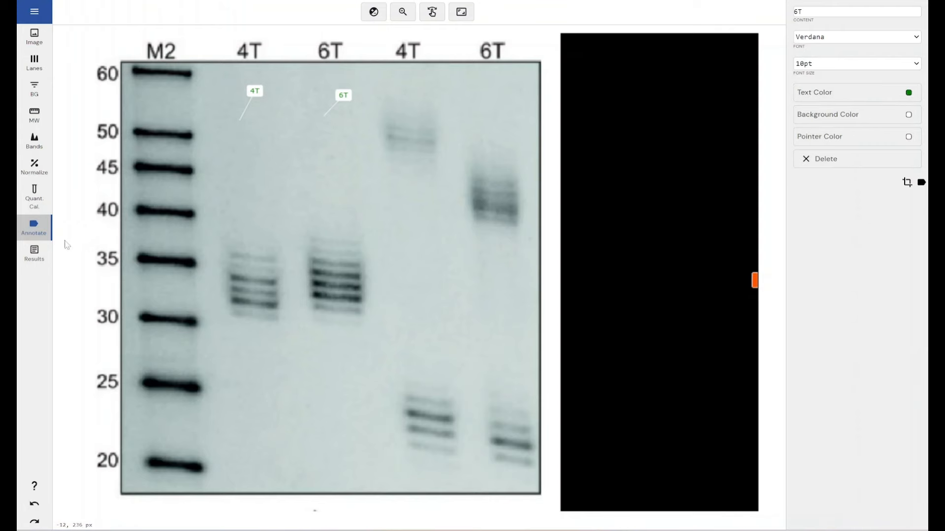
- Add Normalized Volume, Volume - Raw, Peak, Lane Name and Quantity Calibrated Volume columns to the band table in the results
left_click(37, 249)
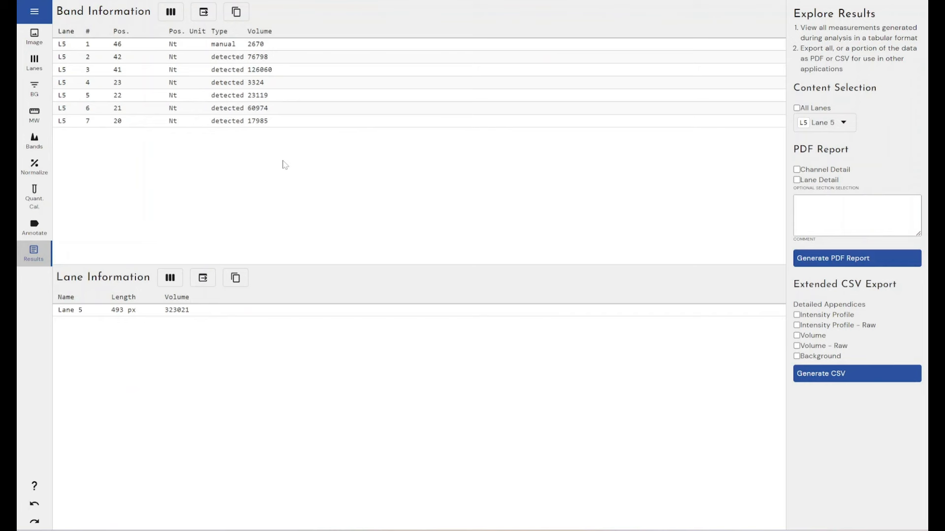
left_click(171, 12)
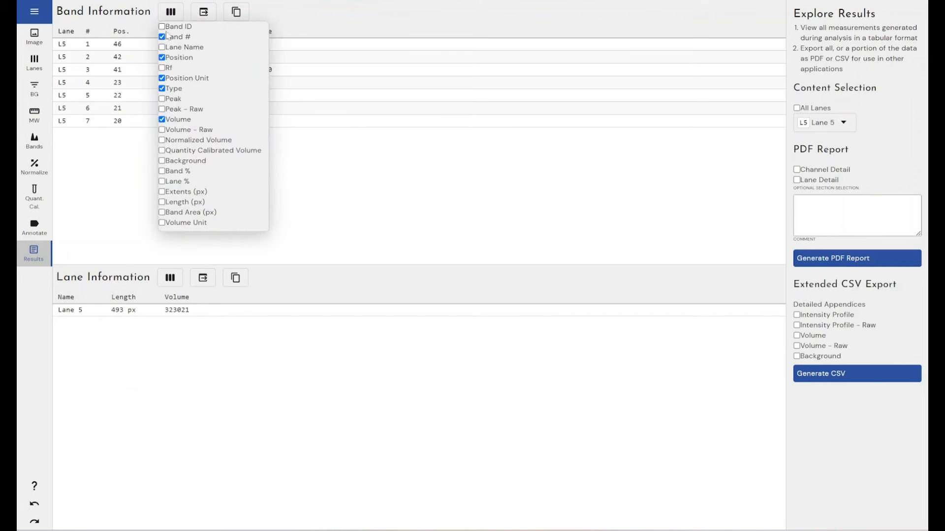
left_click(180, 140)
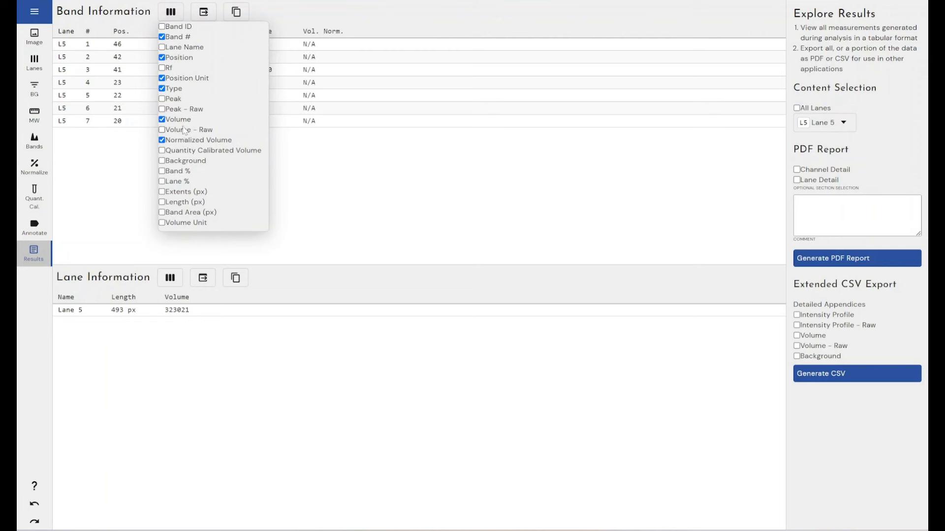
left_click(184, 130)
left_click(176, 101)
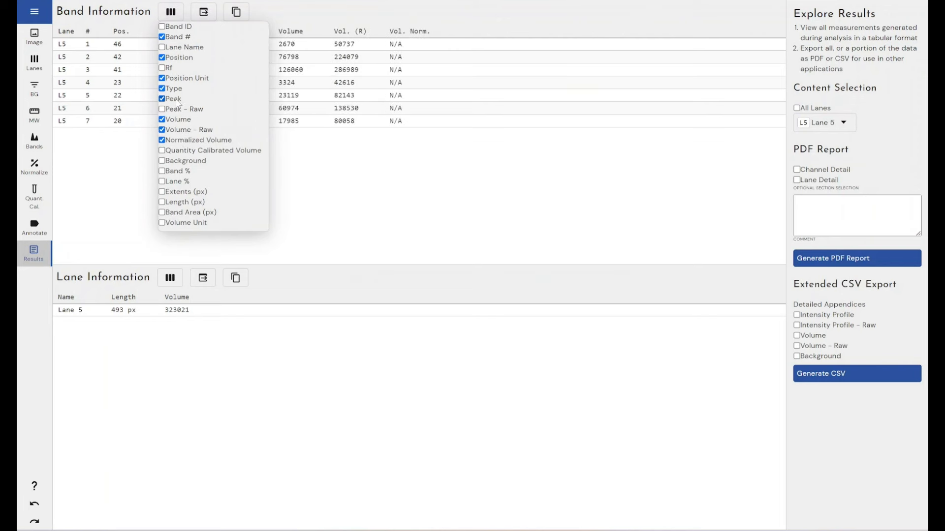
left_click(183, 48)
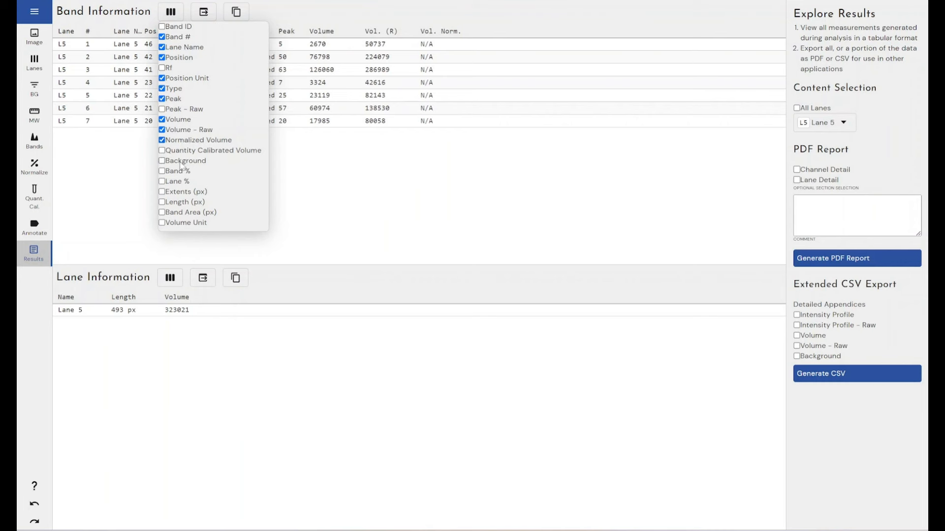
left_click(183, 151)
left_click(369, 158)
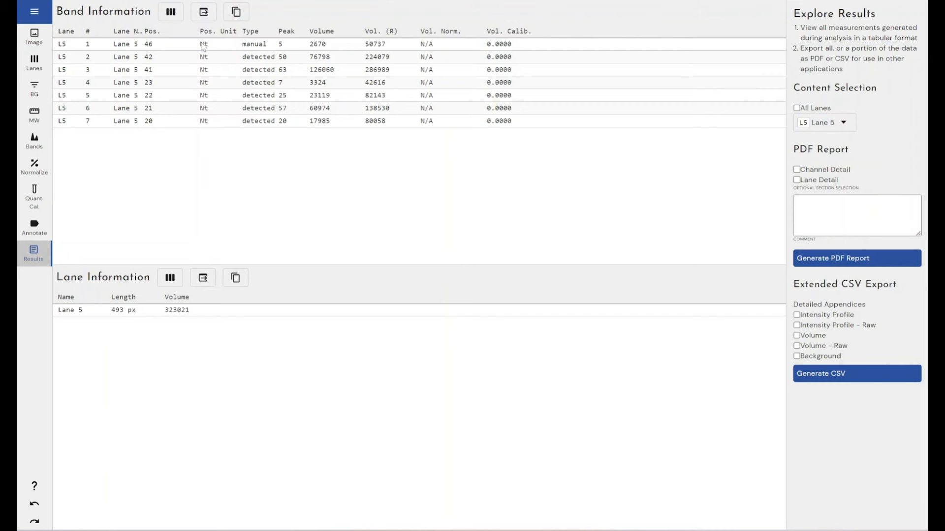
left_click(171, 15)
left_click(323, 19)
- Include Lanes 1 to 4 alongside Lane 5 in the results tables
left_click(822, 127)
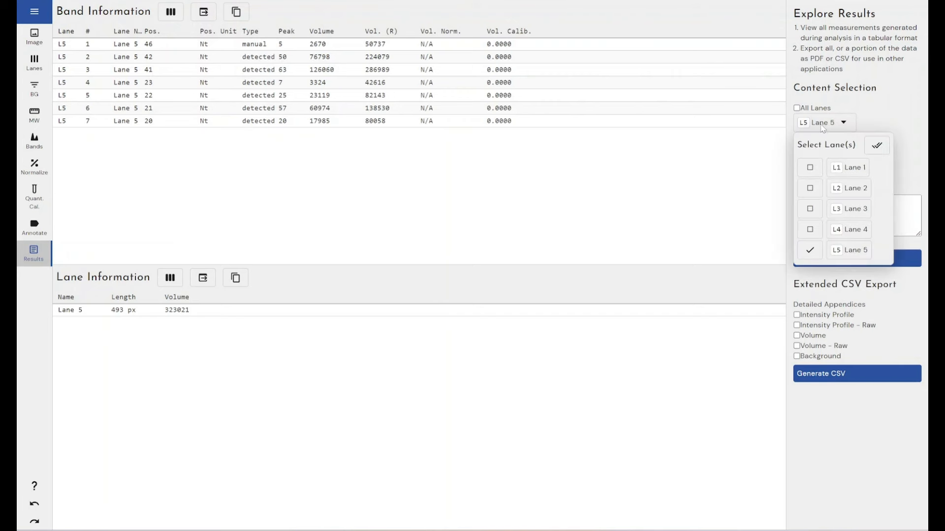
left_click(809, 167)
left_click(811, 189)
left_click(810, 208)
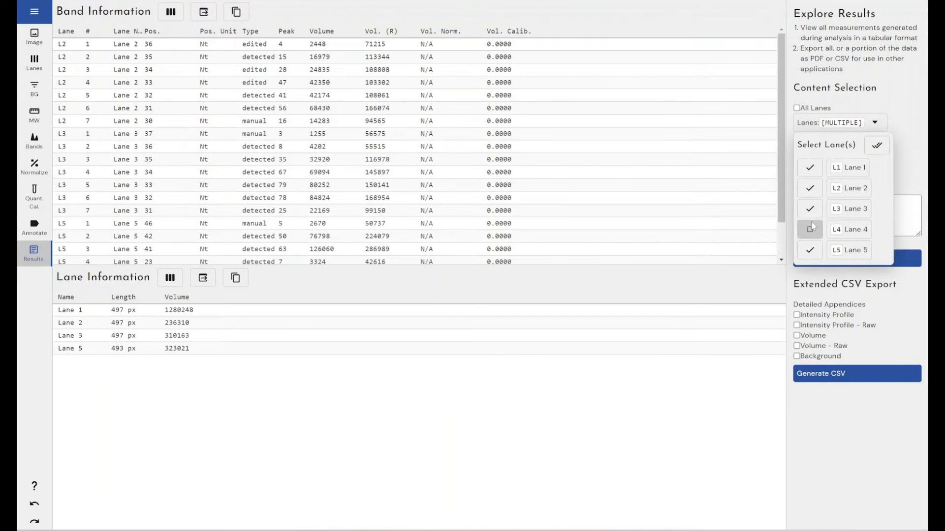
left_click(810, 229)
left_click(683, 29)
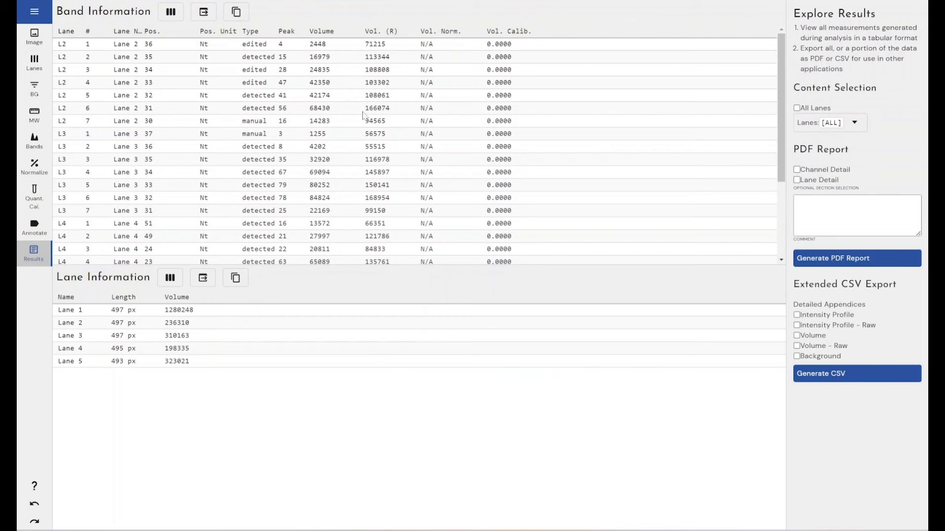